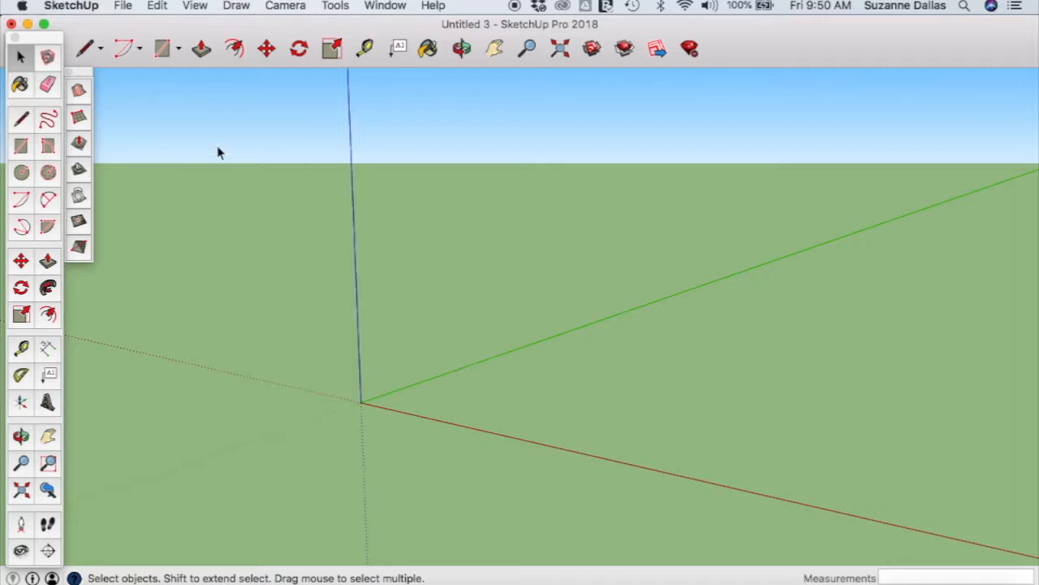
Draw a 150' by 150' rectangle on the ground plane starting at the origin.
click(21, 146)
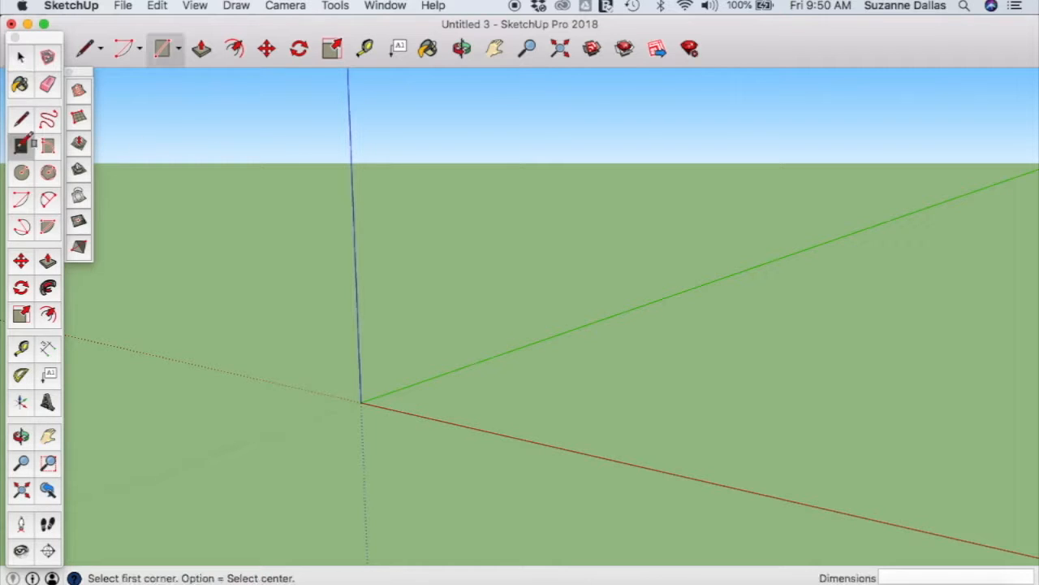
click(361, 401)
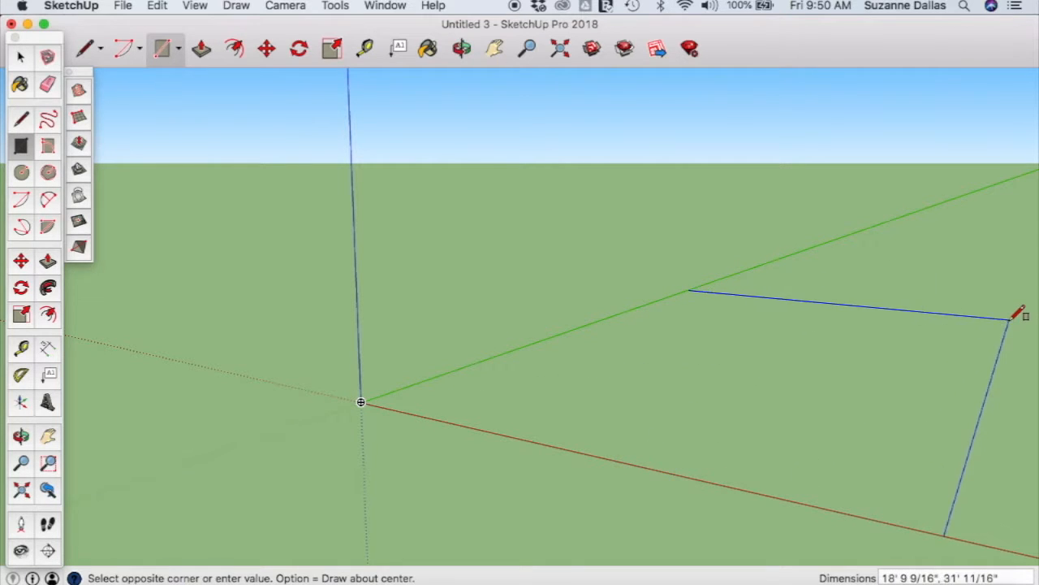
click(1009, 321)
drag(1009, 579, 875, 579)
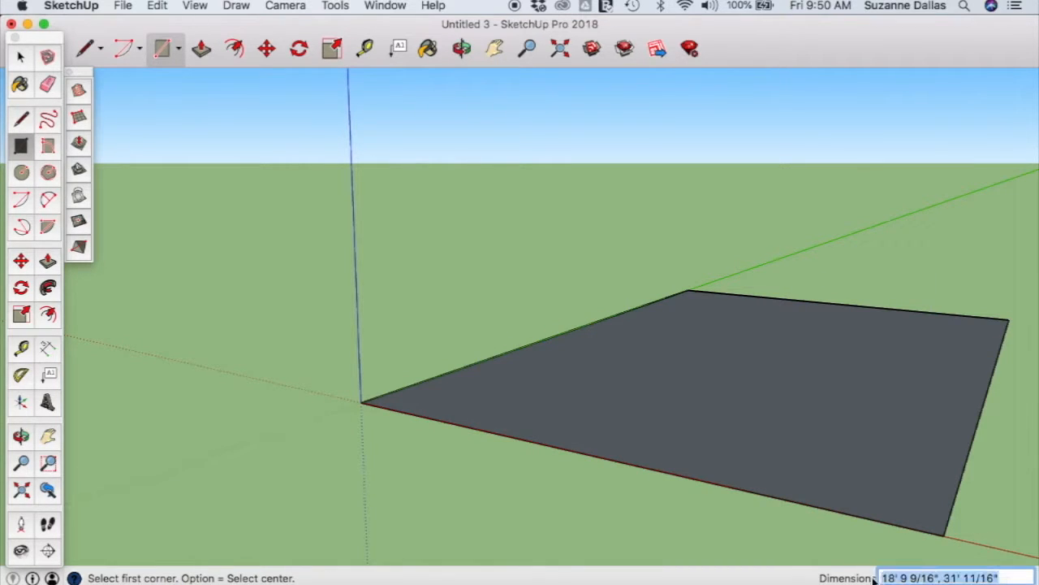
text(150)
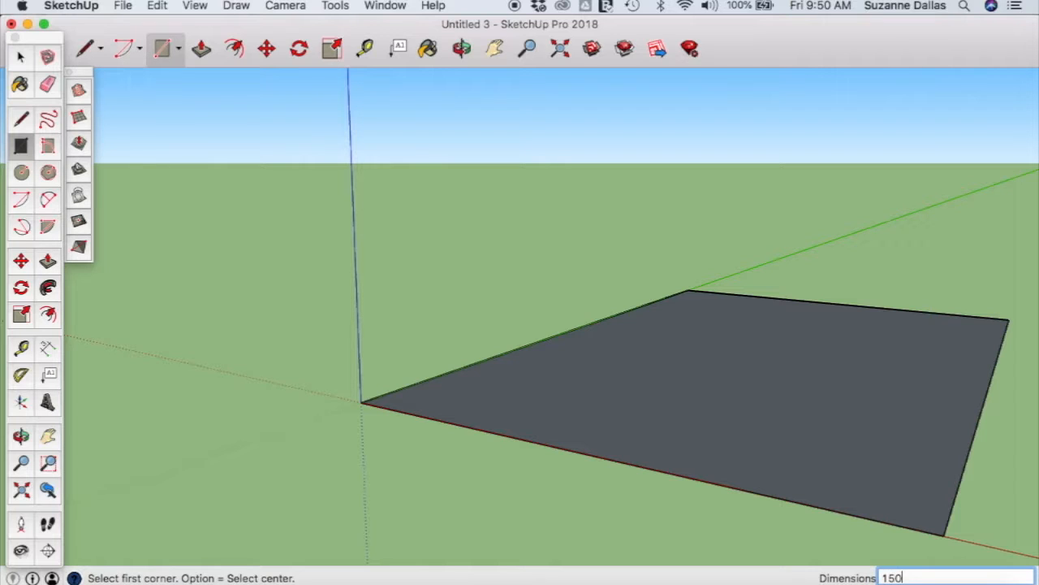
text(', 150')
key(Return)
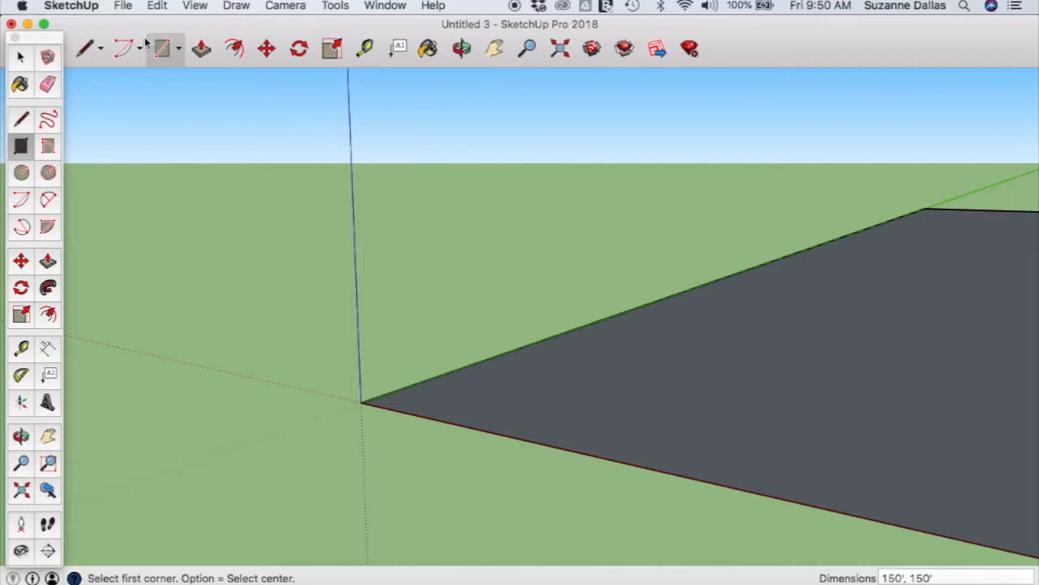
Show the Sandbox tool palette.
click(199, 6)
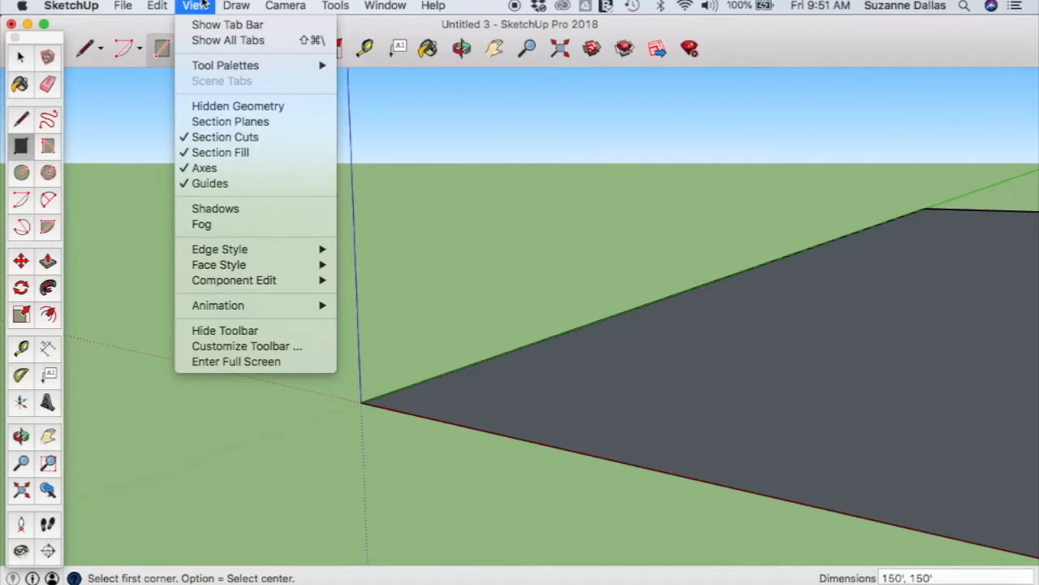
mouse_move(225, 67)
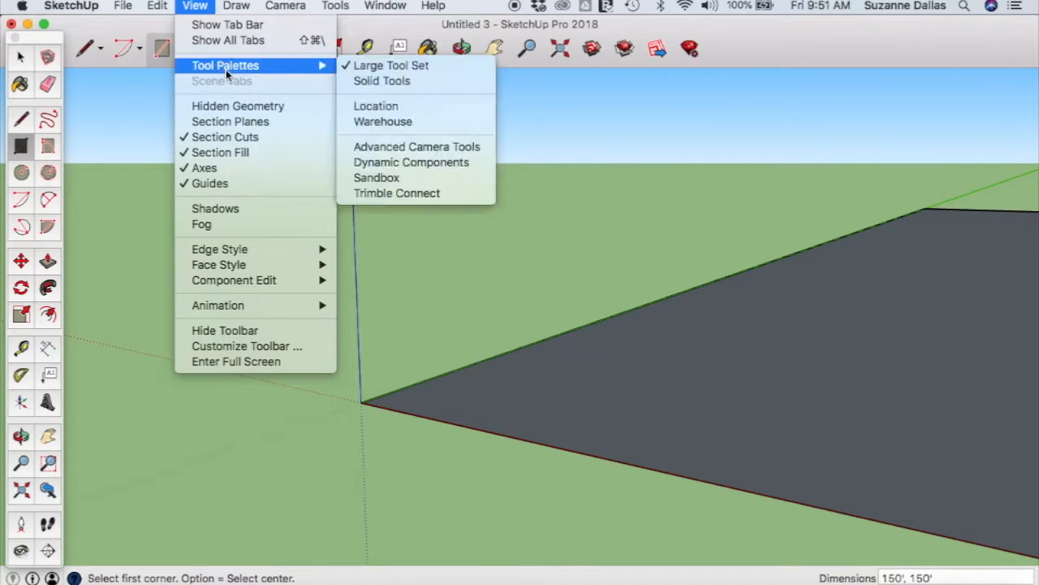
click(402, 185)
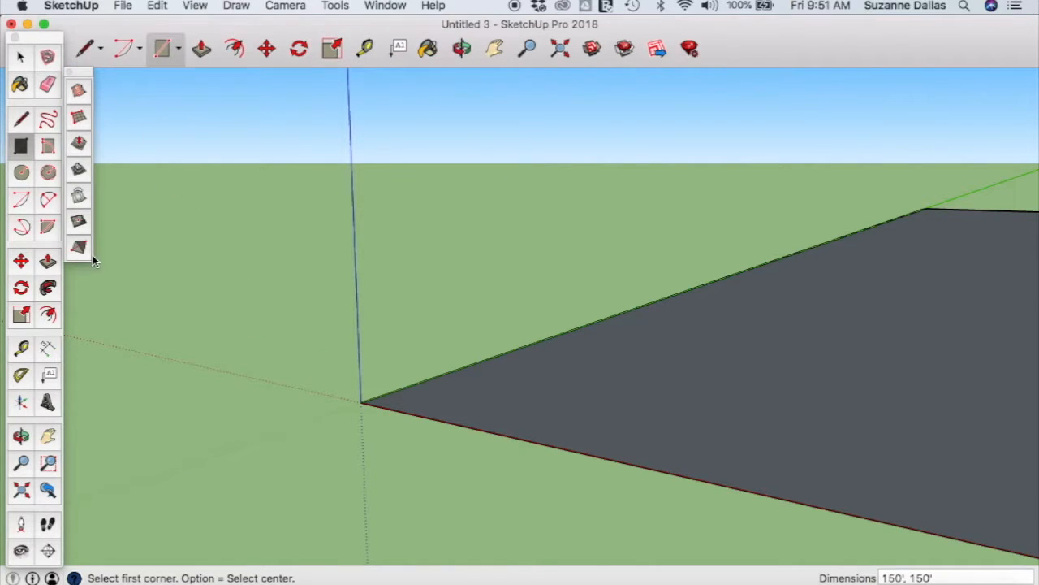
click(79, 119)
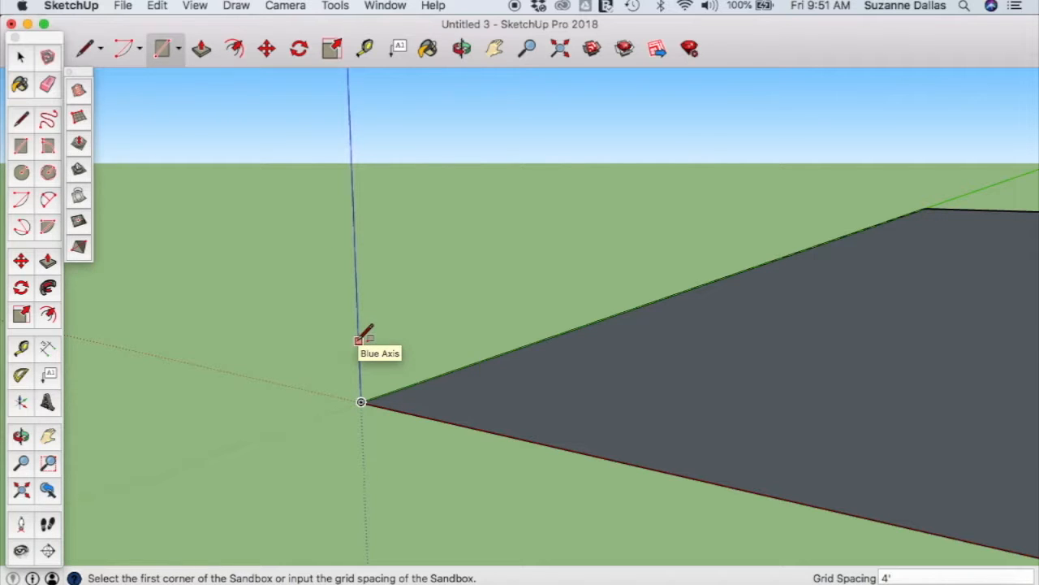
click(887, 577)
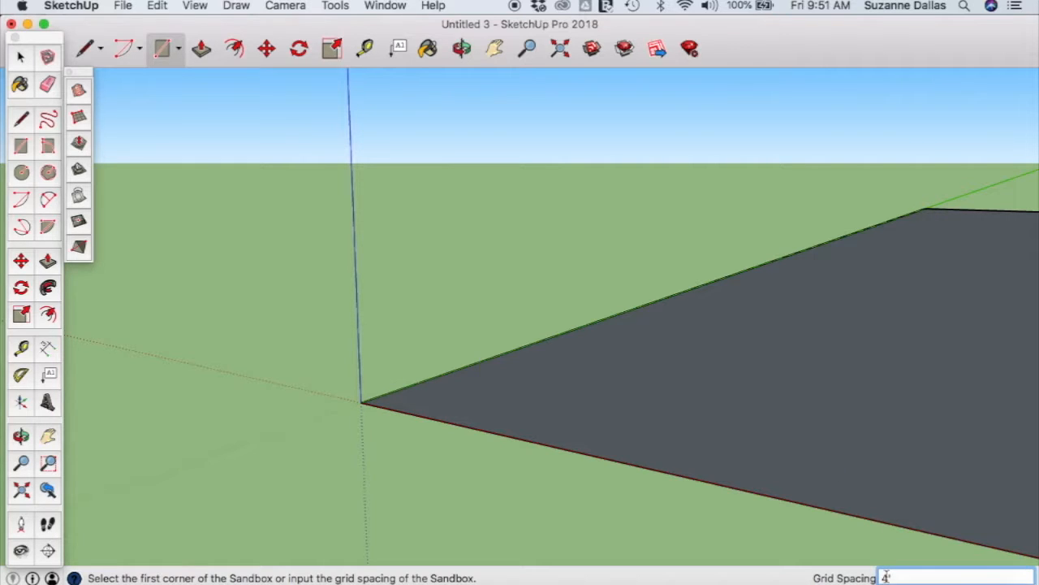
text(4)
key(BackSpace)
text(3)
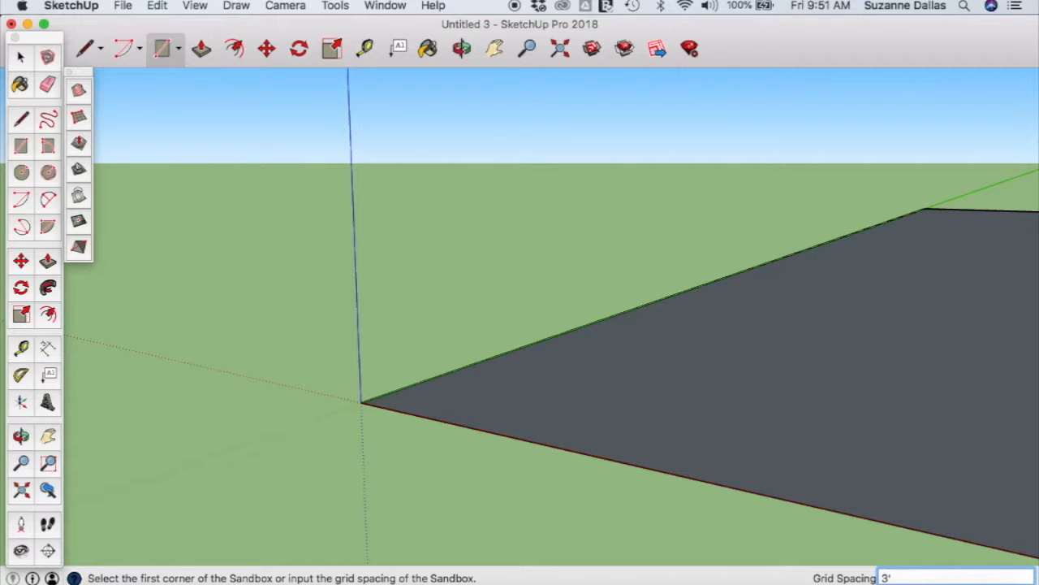
click(358, 332)
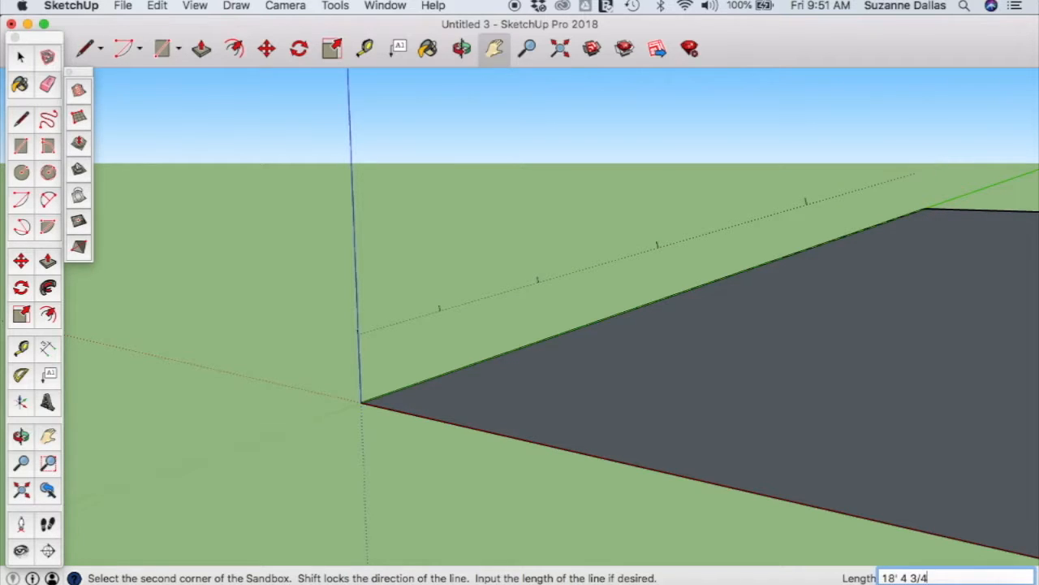
key(BackSpace)
key(BackSpace)
key(BackSpace)
key(BackSpace)
key(BackSpace)
key(BackSpace)
key(BackSpace)
key(BackSpace)
key(BackSpace)
text(150)
key(Return)
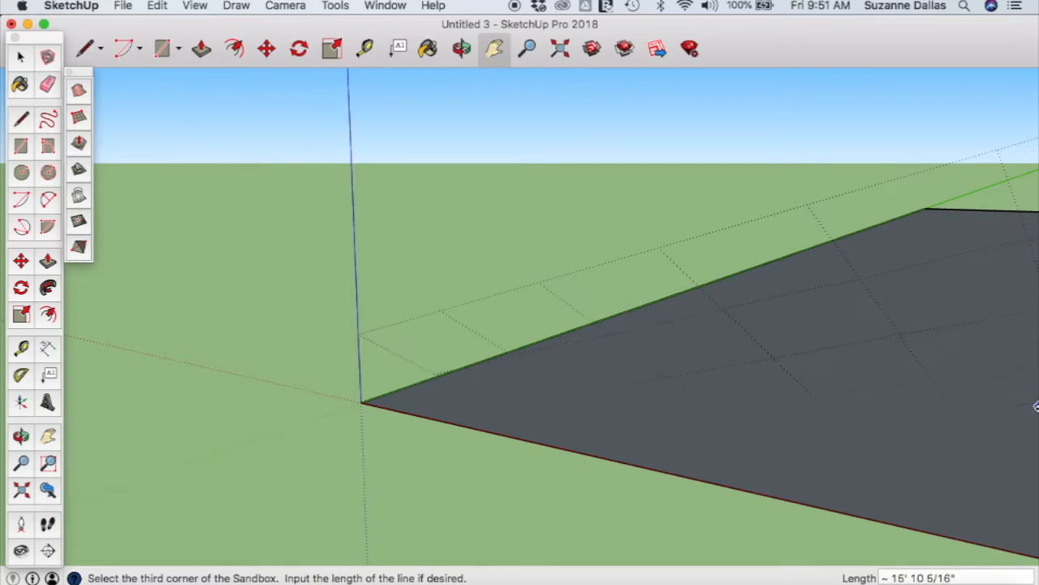
scroll(1036, 318, up, 2)
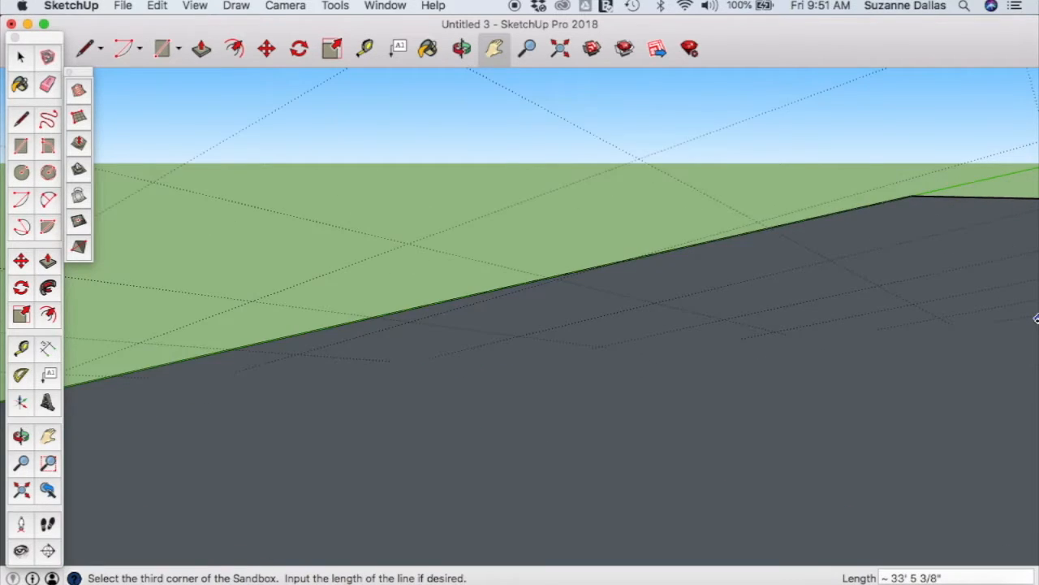
scroll(1036, 318, down, 4)
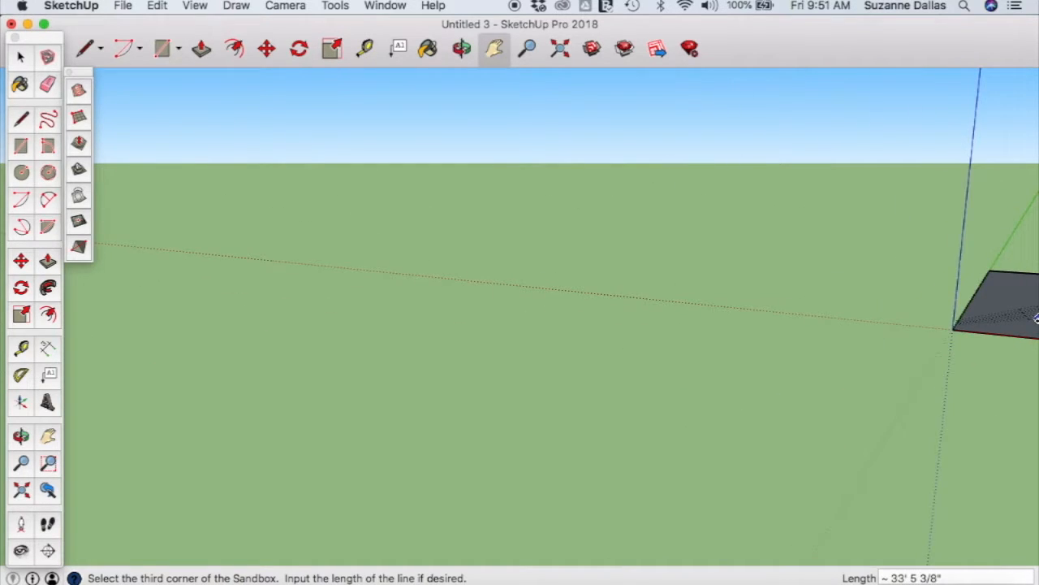
Create a 150' by 150' sandbox grid with 4' spacing above the rectangle, starting from a point on the blue axis.
key(h)
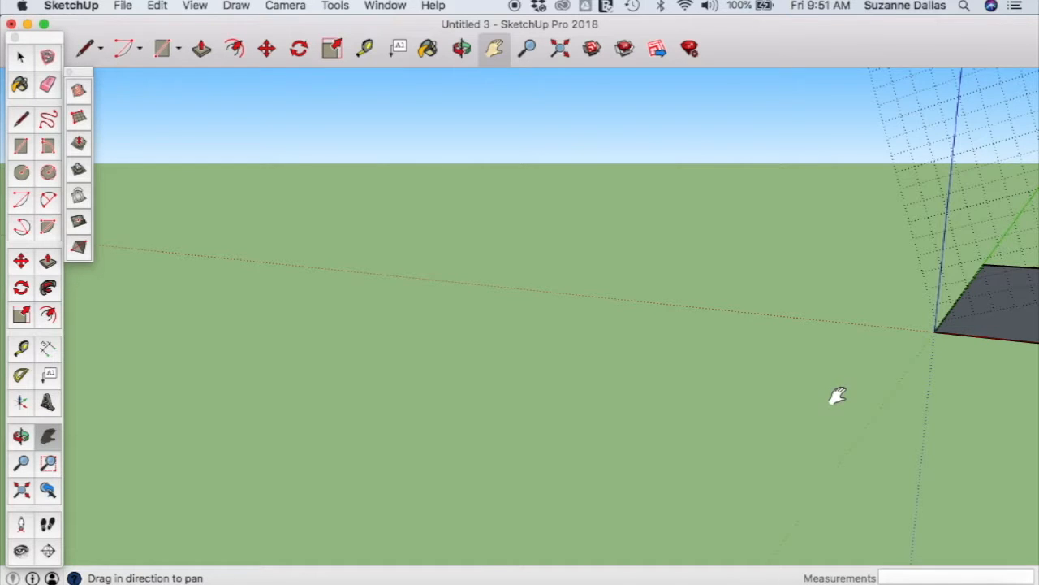
drag(836, 395, 142, 406)
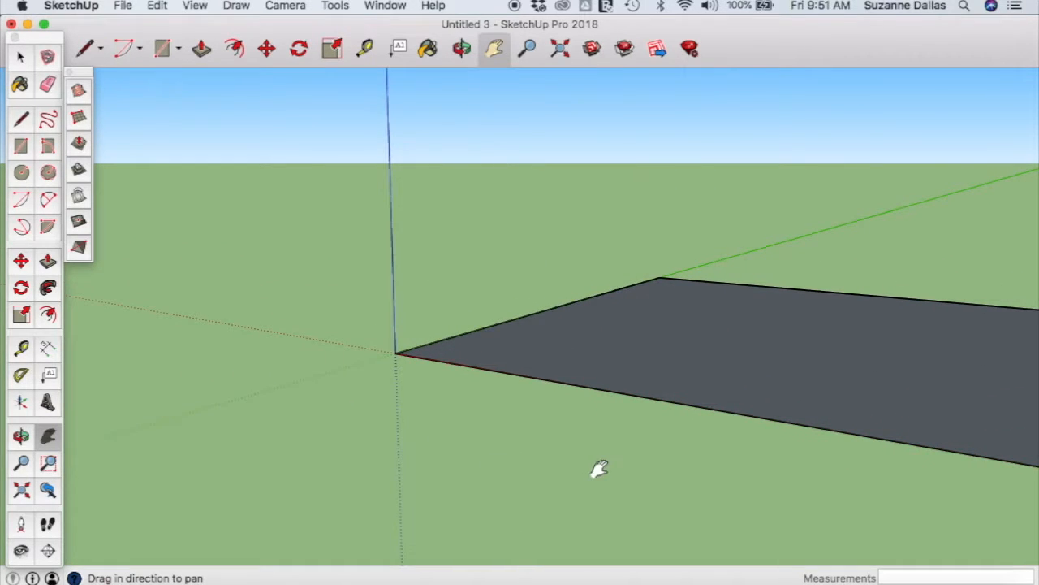
drag(599, 468, 277, 453)
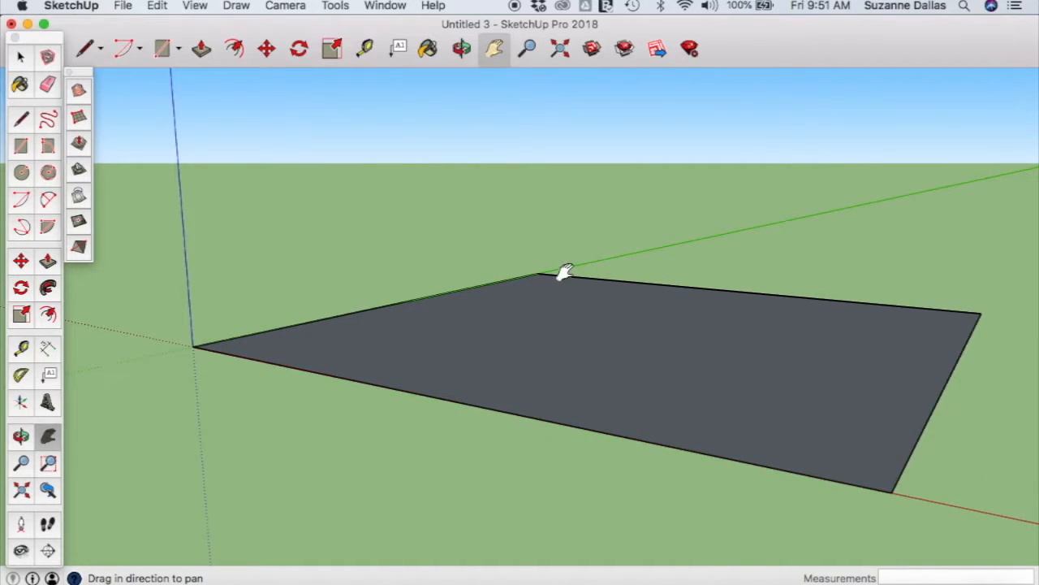
click(78, 117)
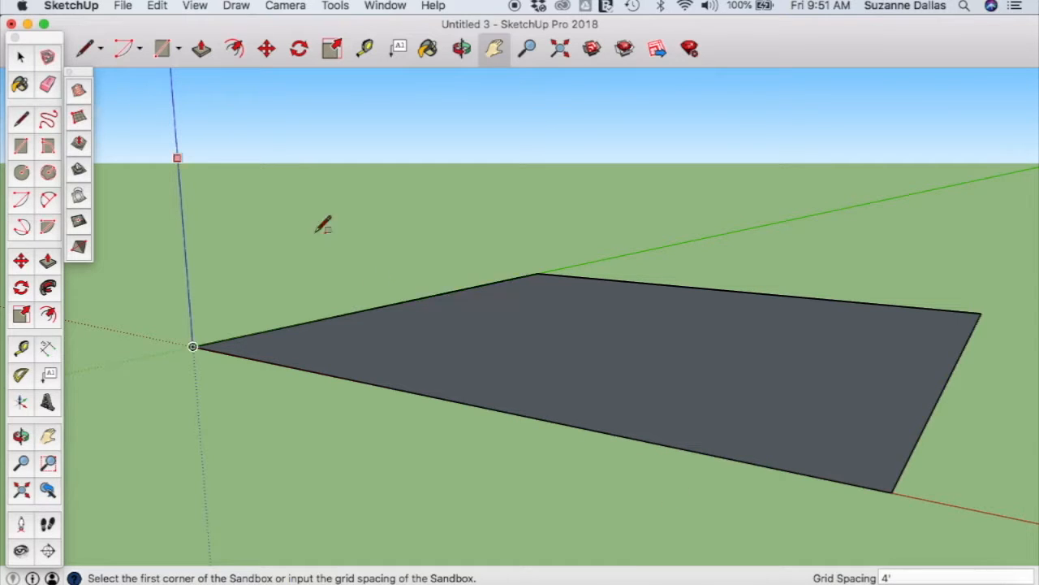
click(192, 294)
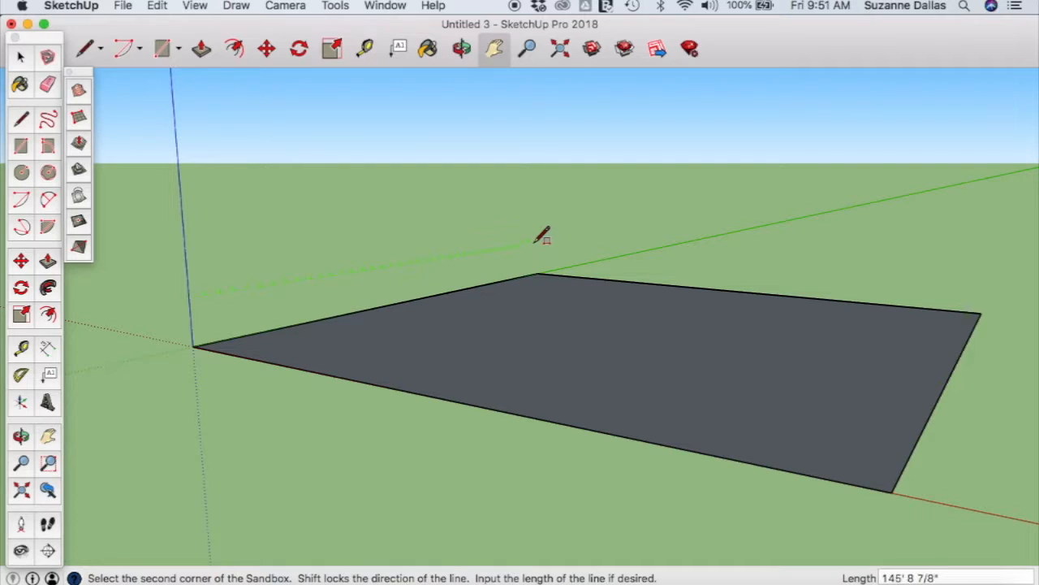
text(150)
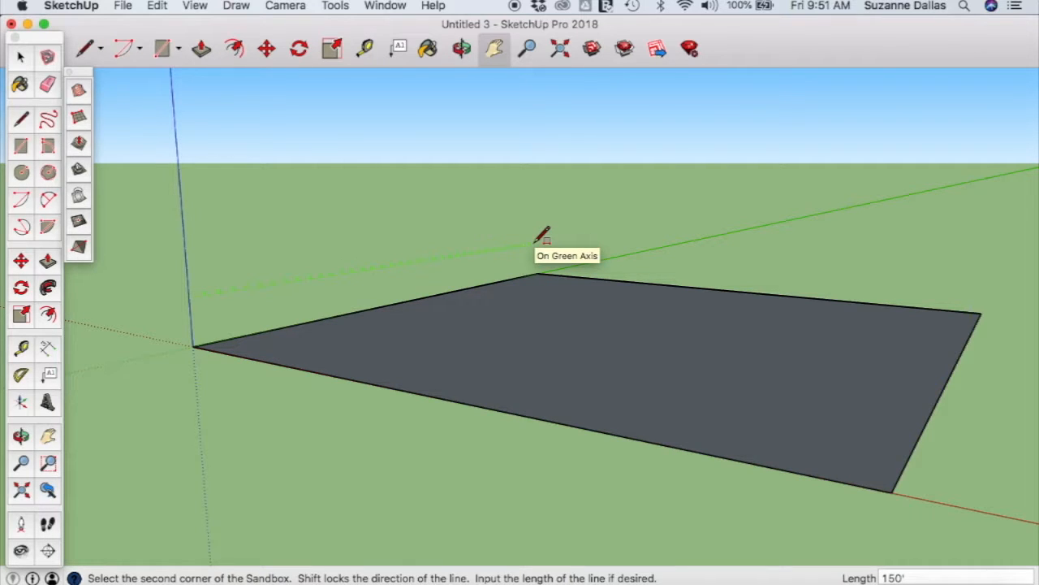
key(Return)
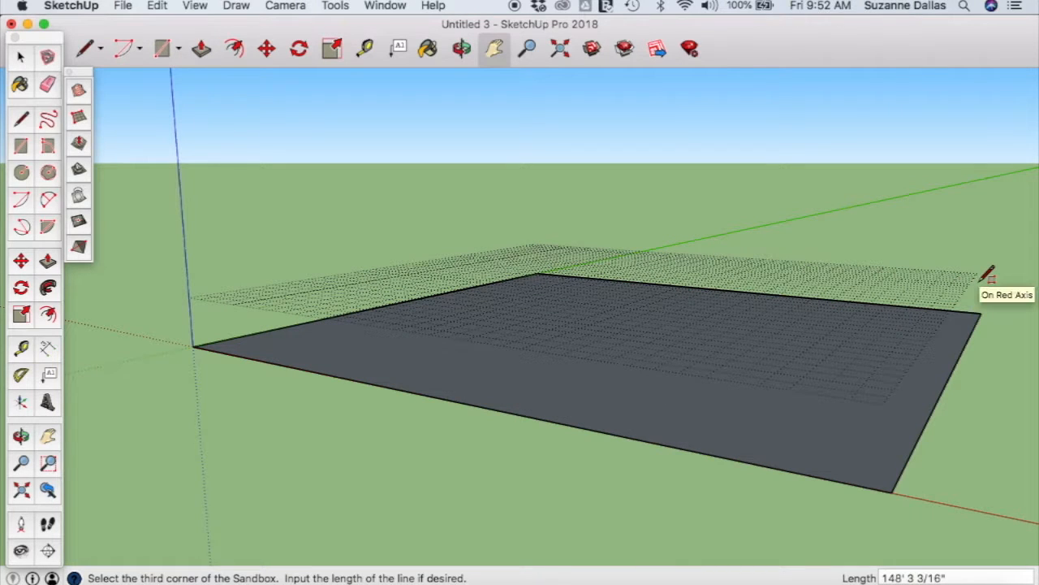
text(150)
key(Return)
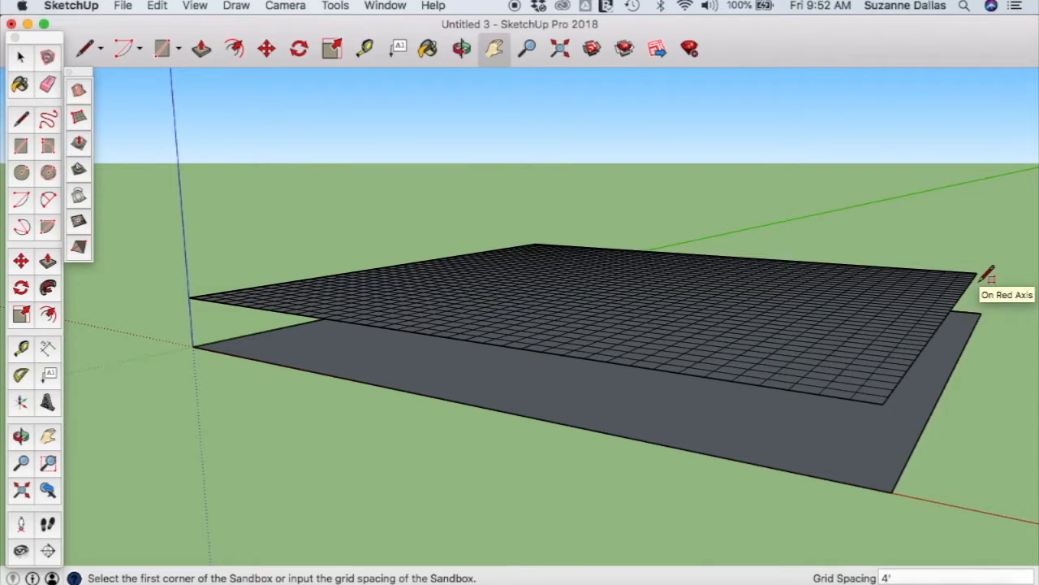
Open the sandbox grid group for editing.
click(461, 48)
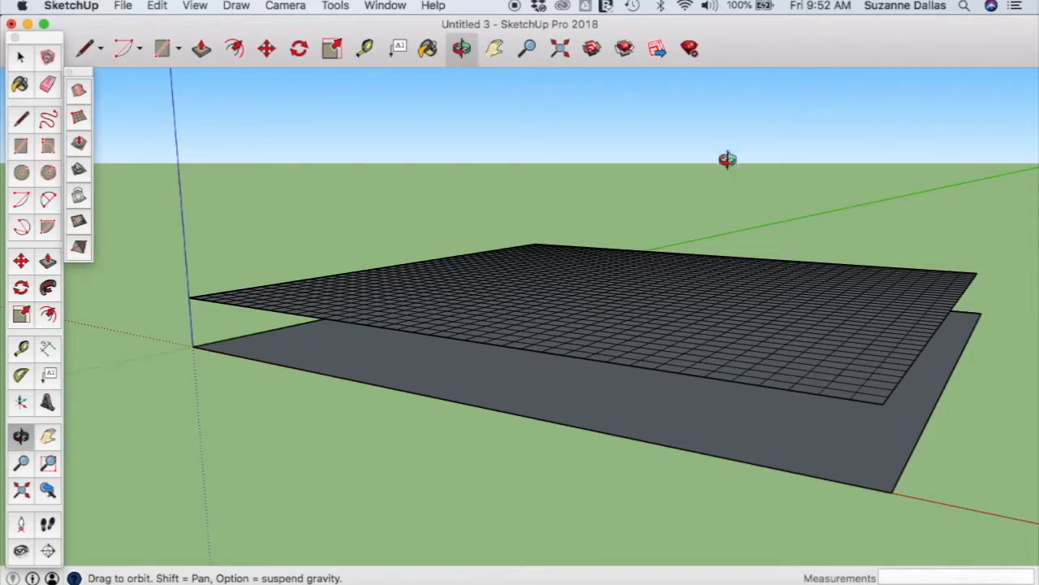
drag(727, 159, 573, 278)
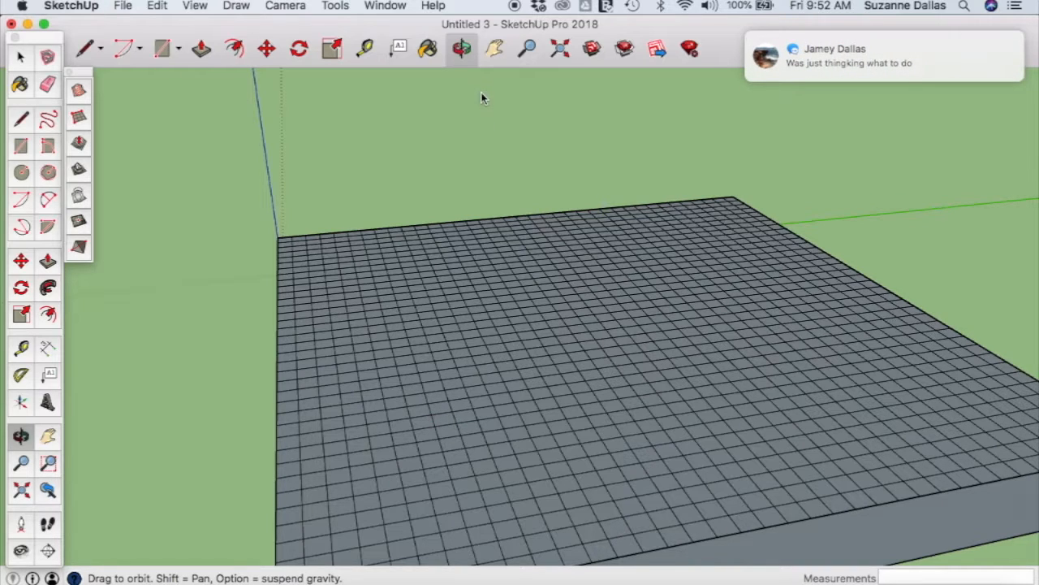
click(495, 48)
drag(894, 207, 830, 147)
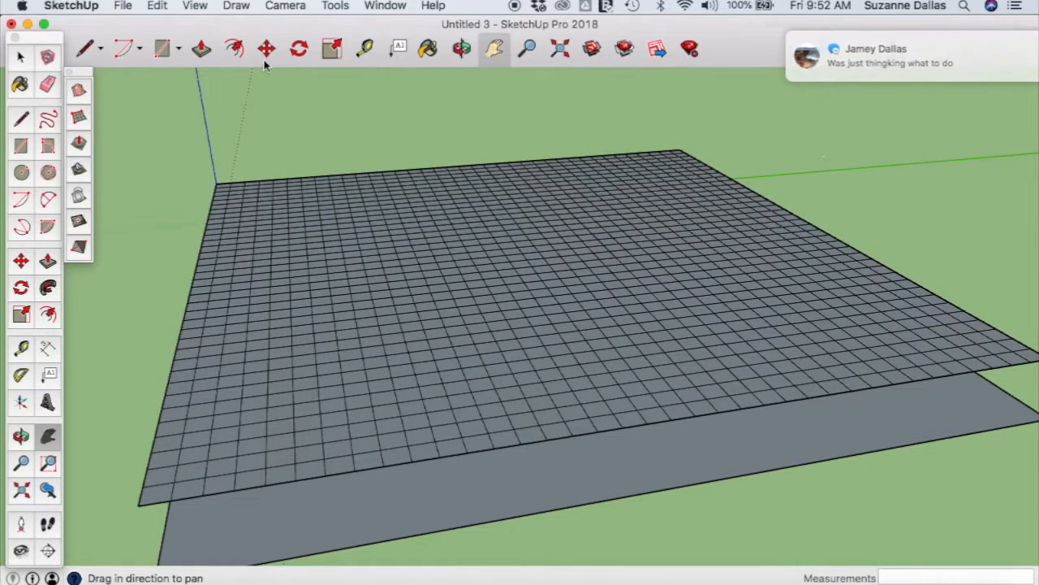
click(20, 58)
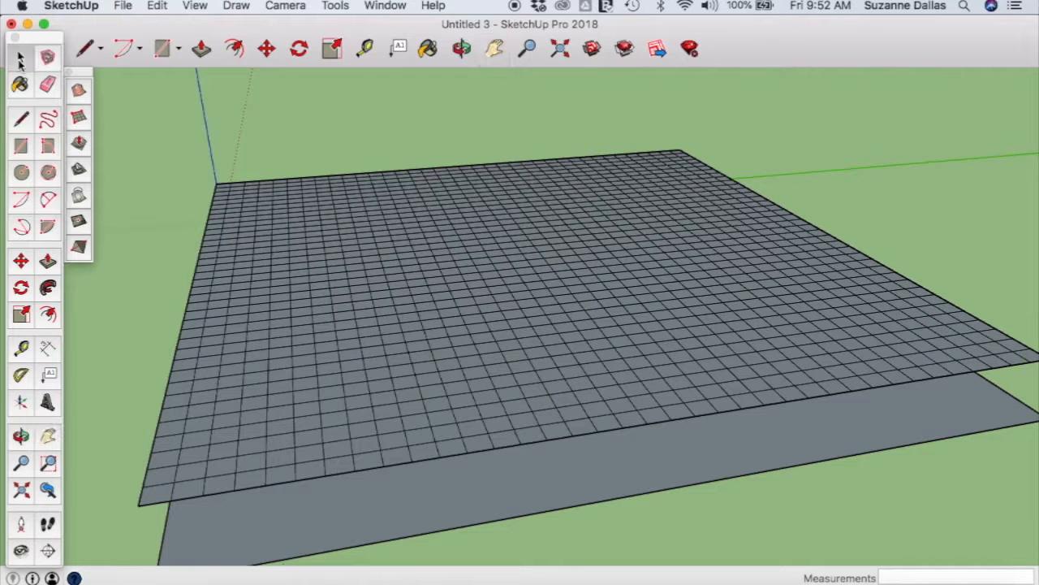
triple_click(308, 433)
double_click(304, 429)
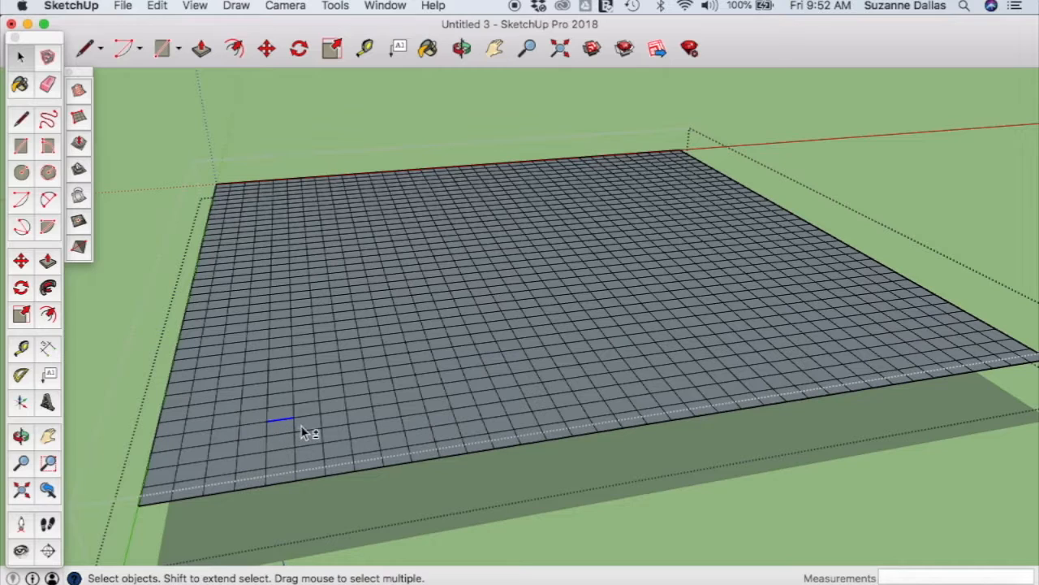
Select a grid edge near the mesh's front corner and smoove it into a hill about 9' 5" high with a 30' radius.
click(308, 415)
click(78, 145)
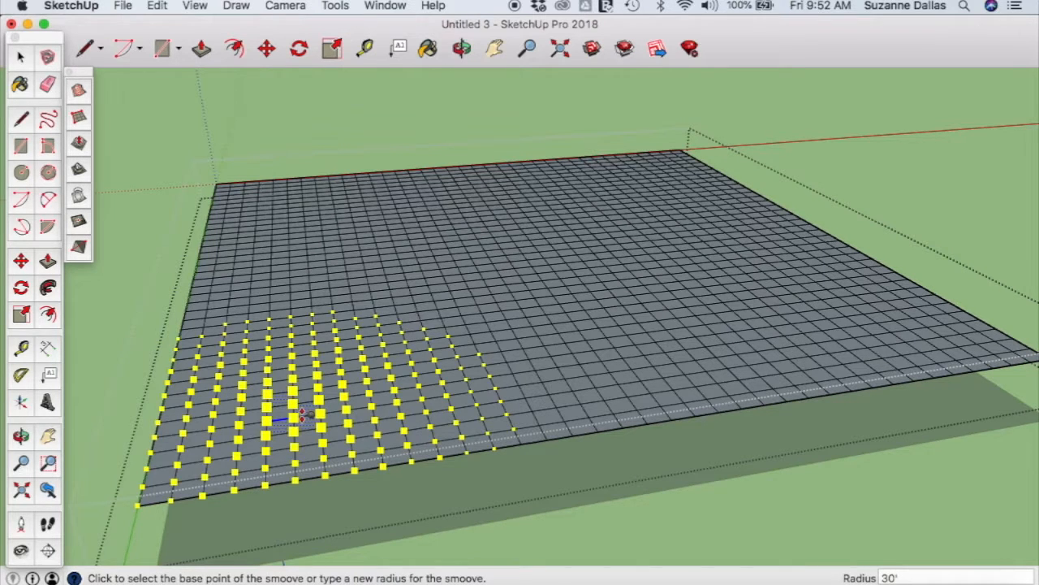
click(303, 413)
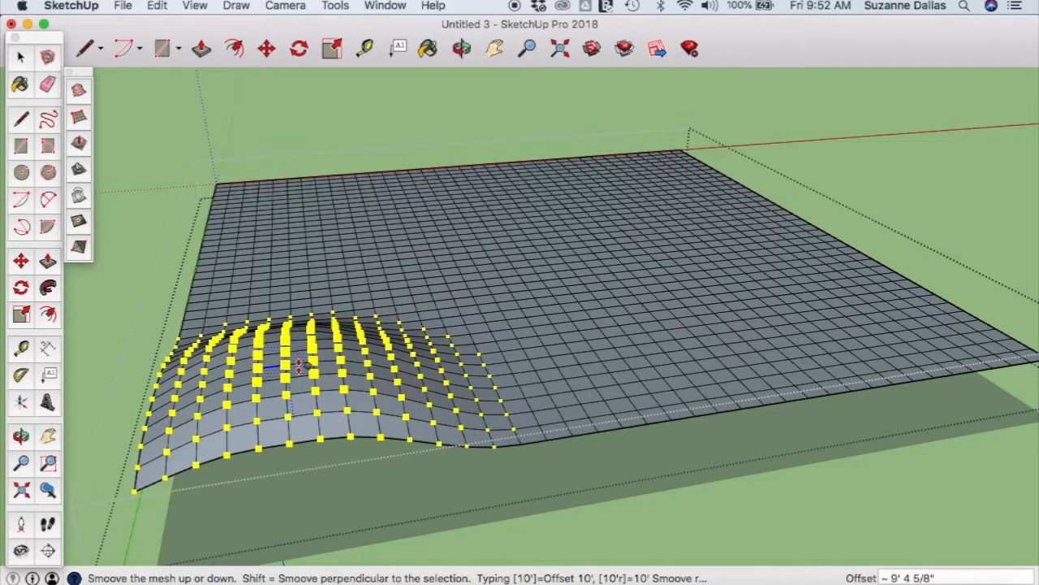
click(299, 367)
Select several grid edges behind the mesh's middle and smoove them into a hill about 14' 8" high with a 30' radius.
click(22, 60)
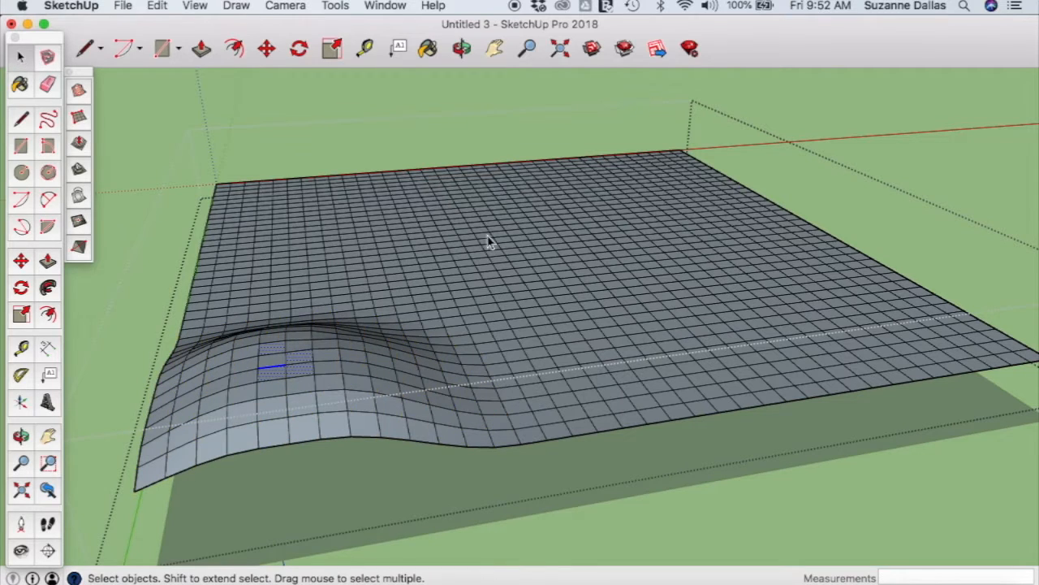
click(484, 223)
shift+click(474, 222)
shift+click(471, 239)
shift+click(492, 251)
scroll(494, 257, up, 3)
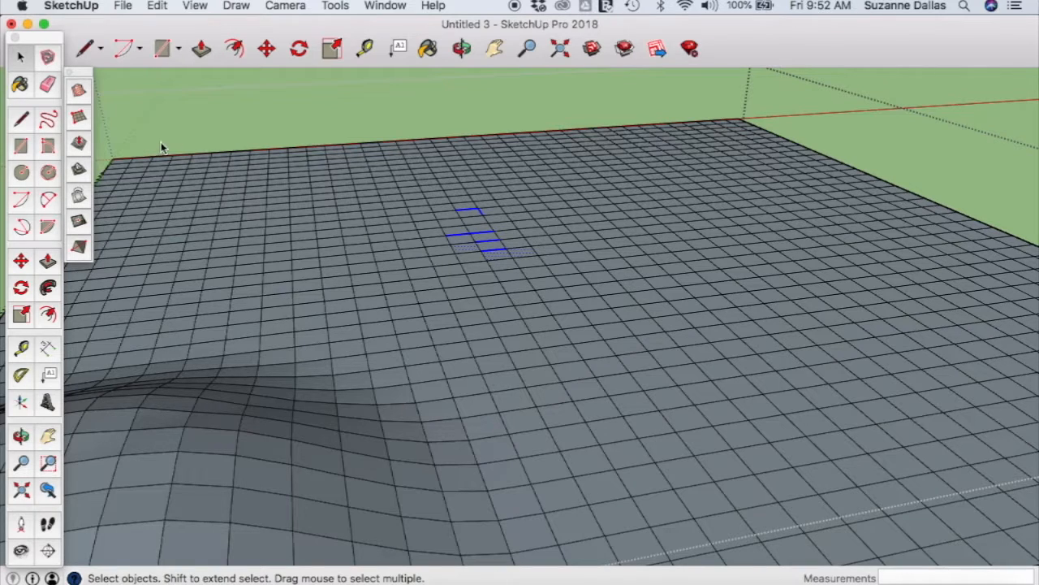
click(79, 143)
click(481, 252)
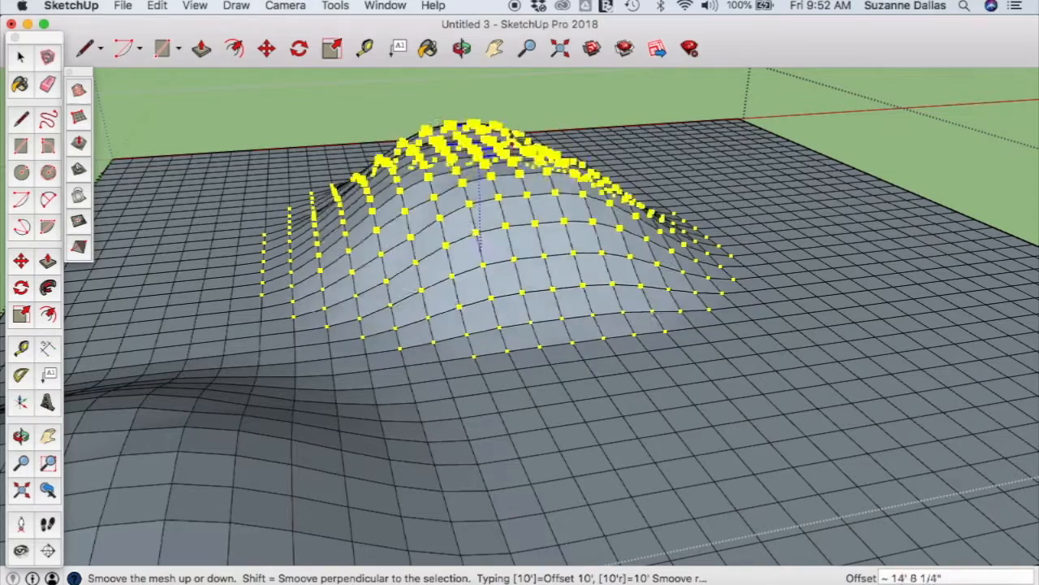
click(525, 189)
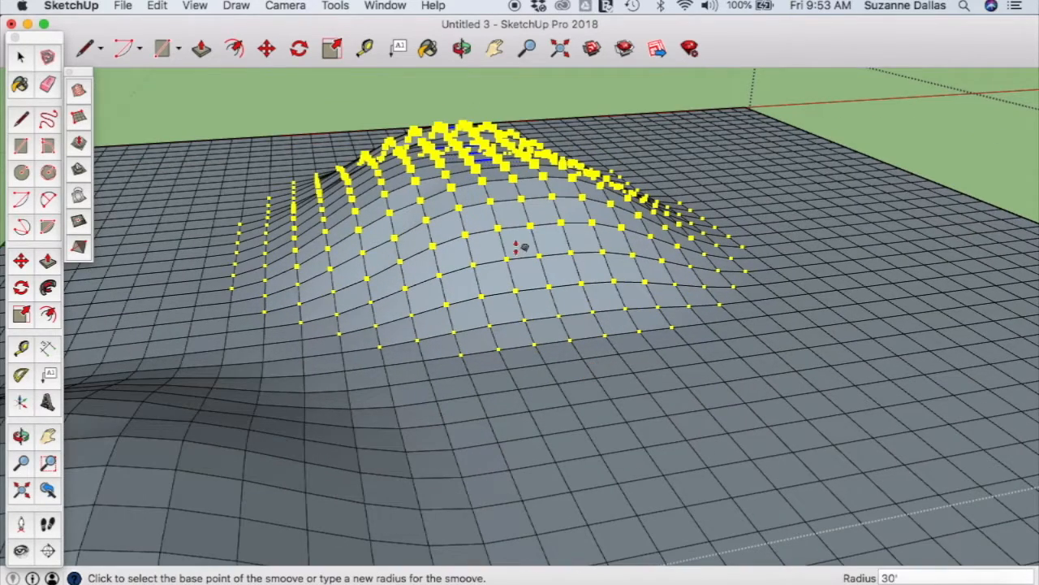
click(519, 242)
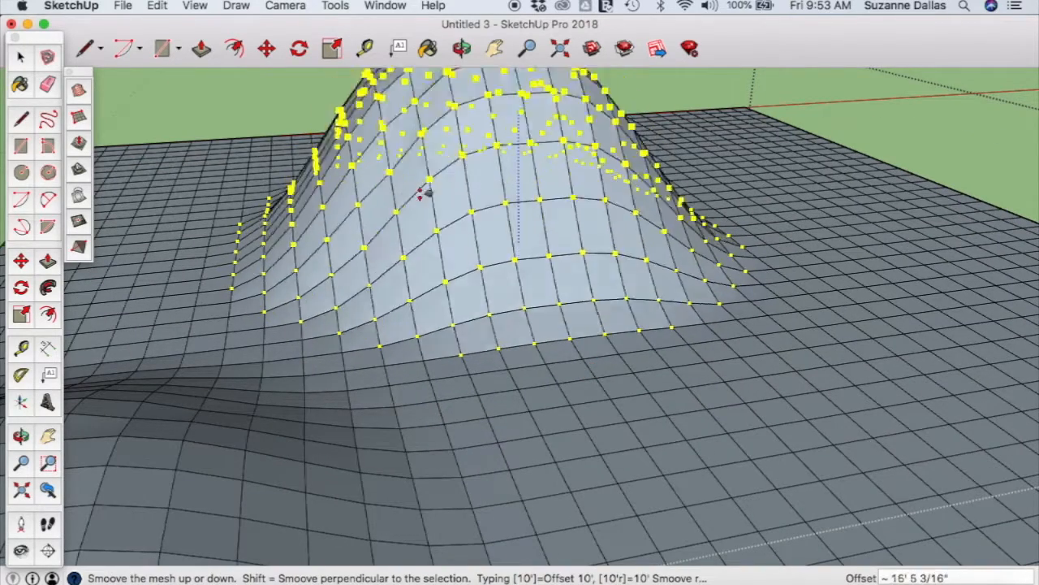
click(159, 143)
scroll(434, 240, down, 5)
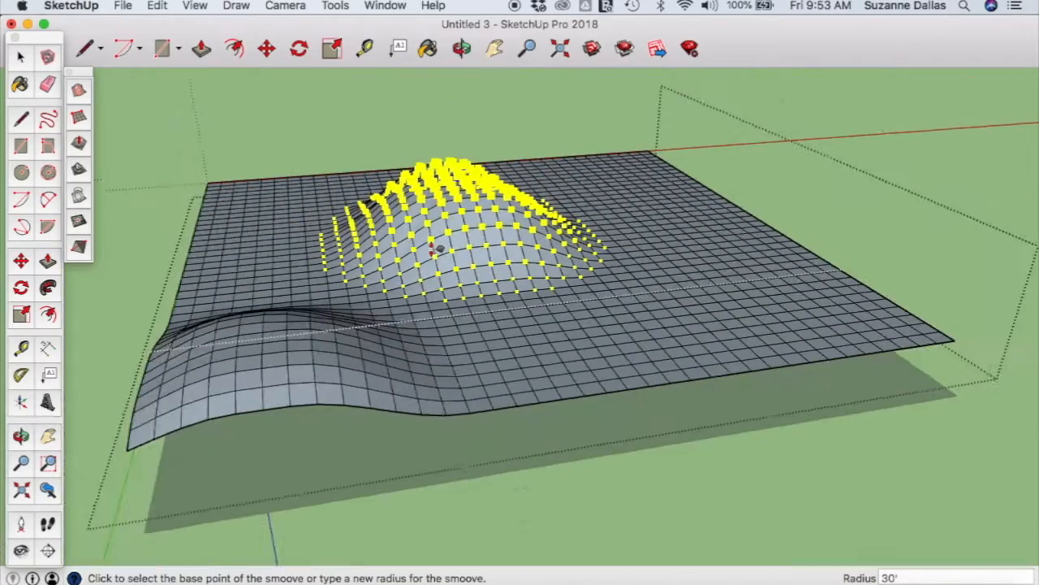
Add grid edges near the mesh's front-right corner to the selection and smoove them together with the middle hill upward by about 9' 6".
click(20, 56)
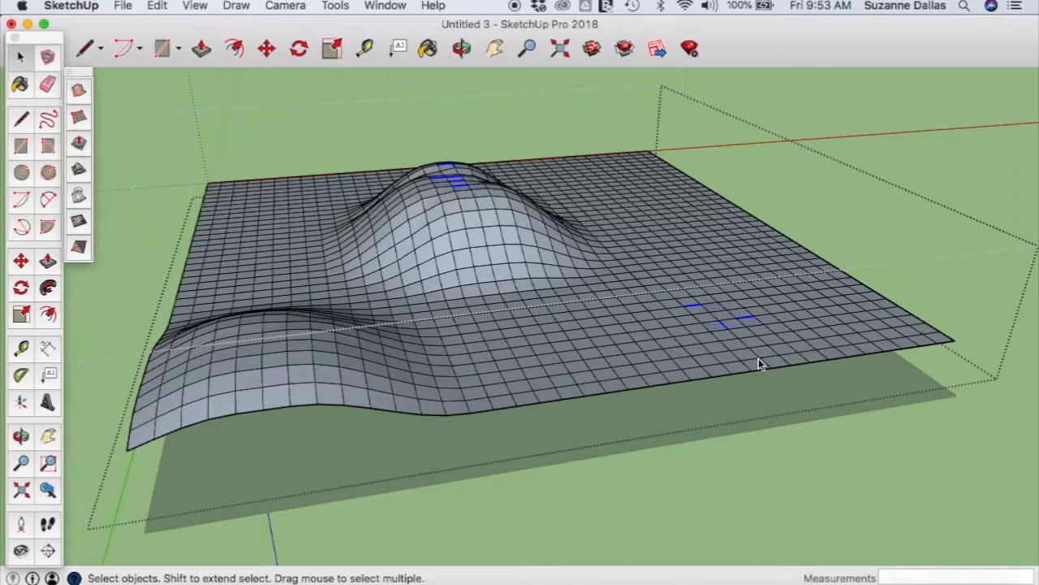
click(727, 318)
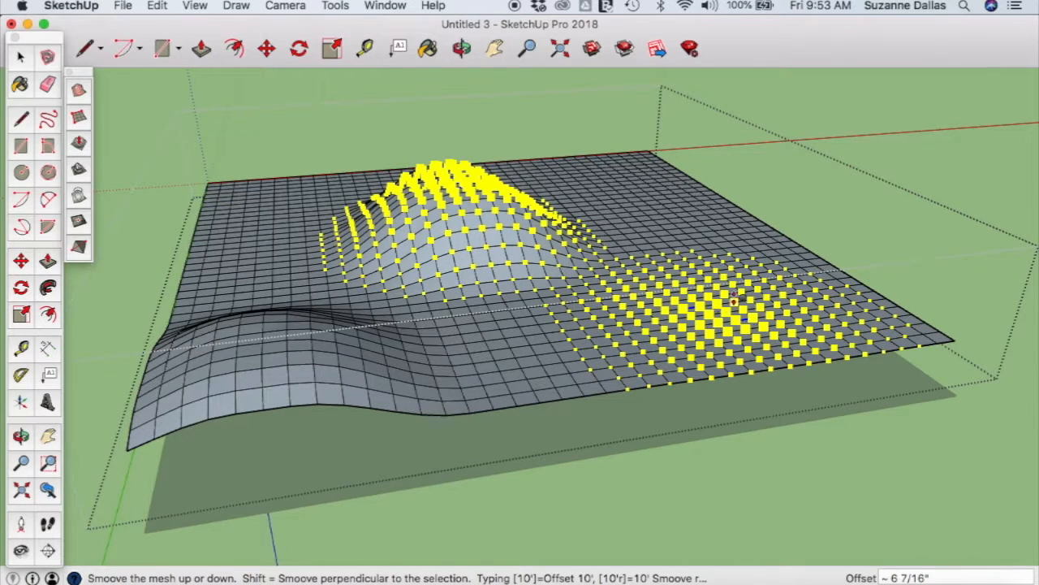
click(737, 296)
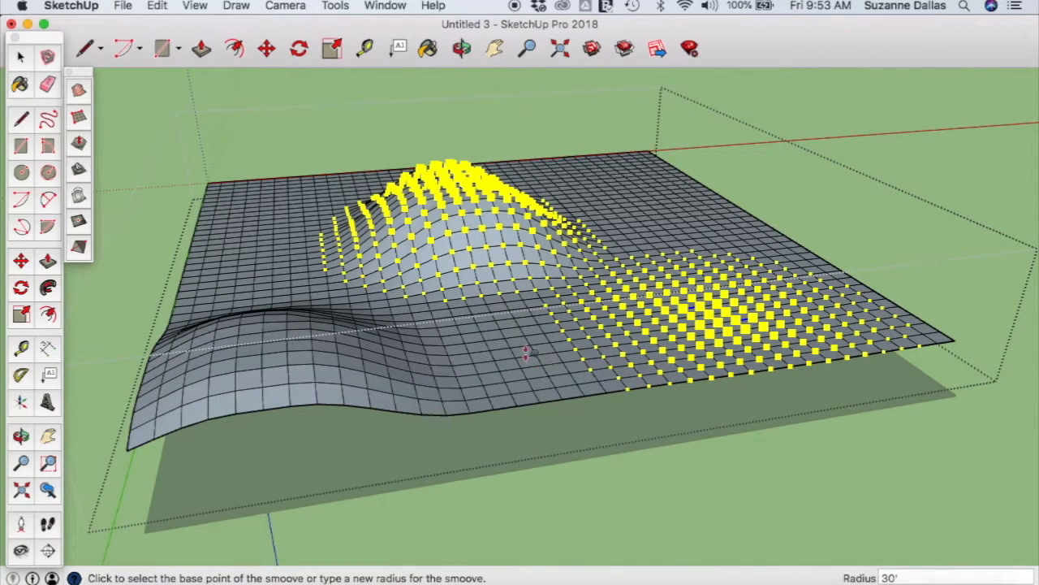
click(20, 56)
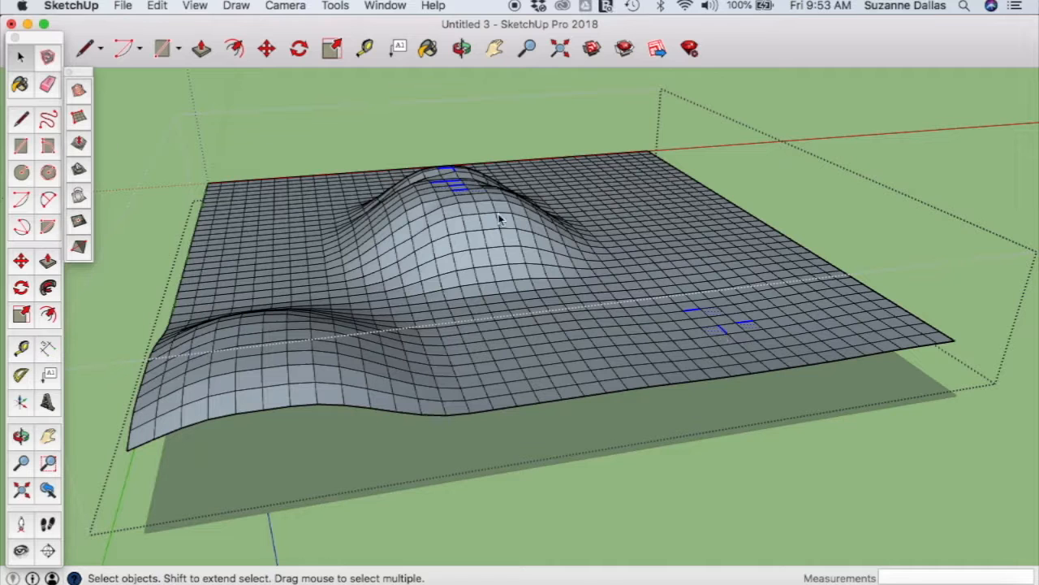
click(79, 143)
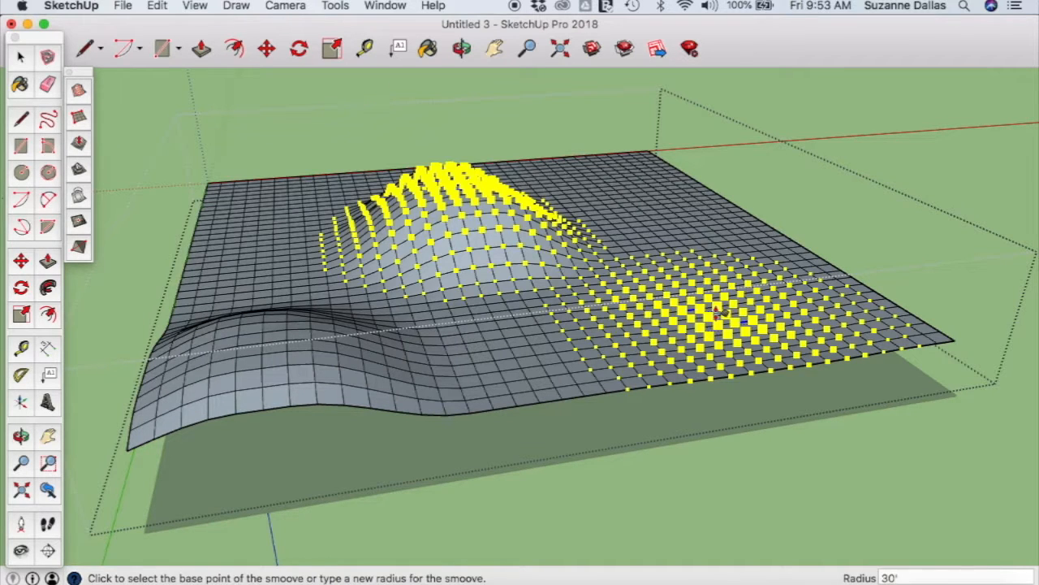
click(720, 311)
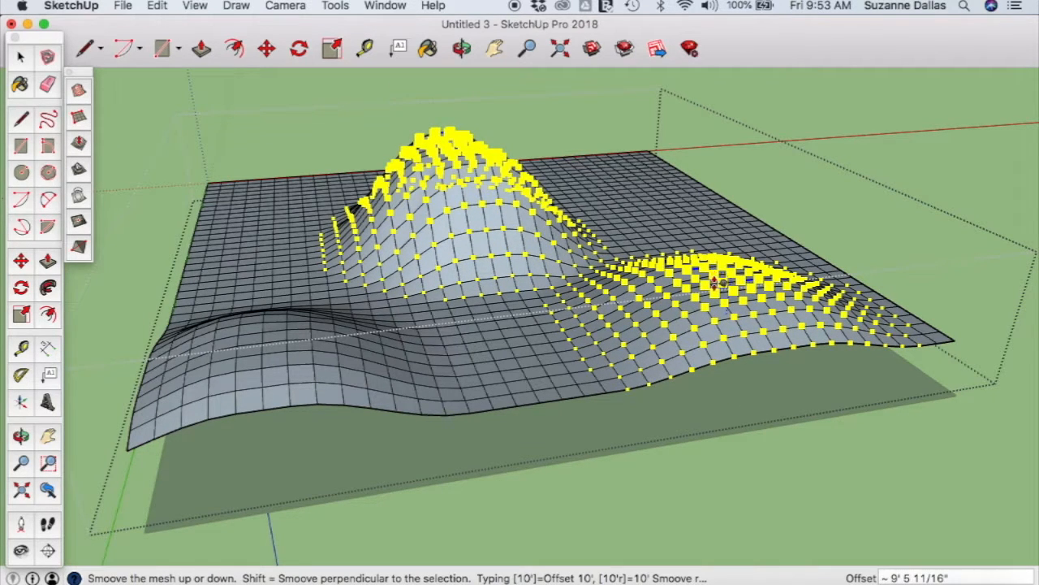
click(714, 282)
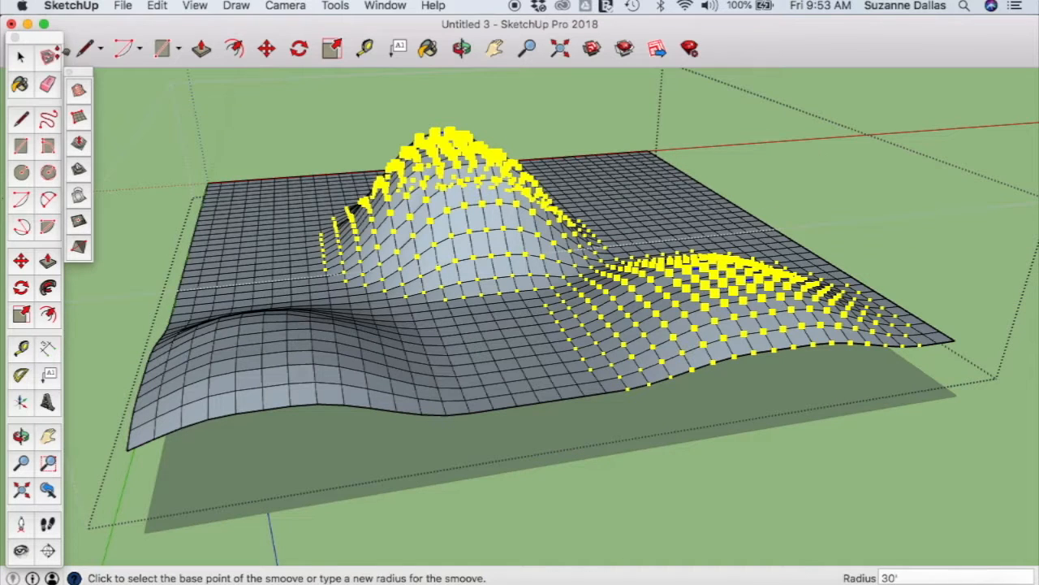
Select a few grid edges near the mesh's back-left corner and smoove them into a hill about 10' 3" high with a 30' radius.
click(21, 58)
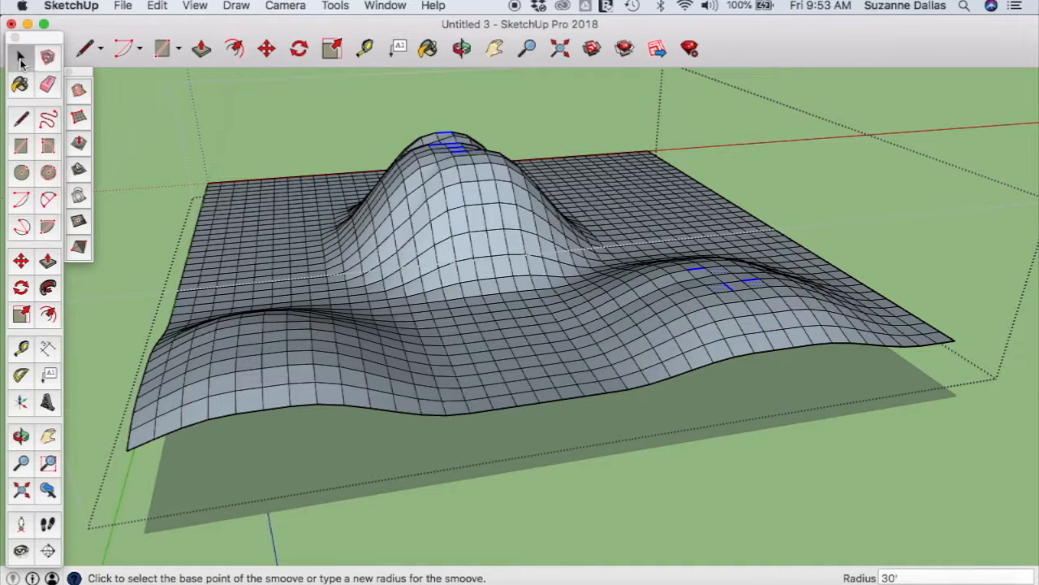
click(222, 211)
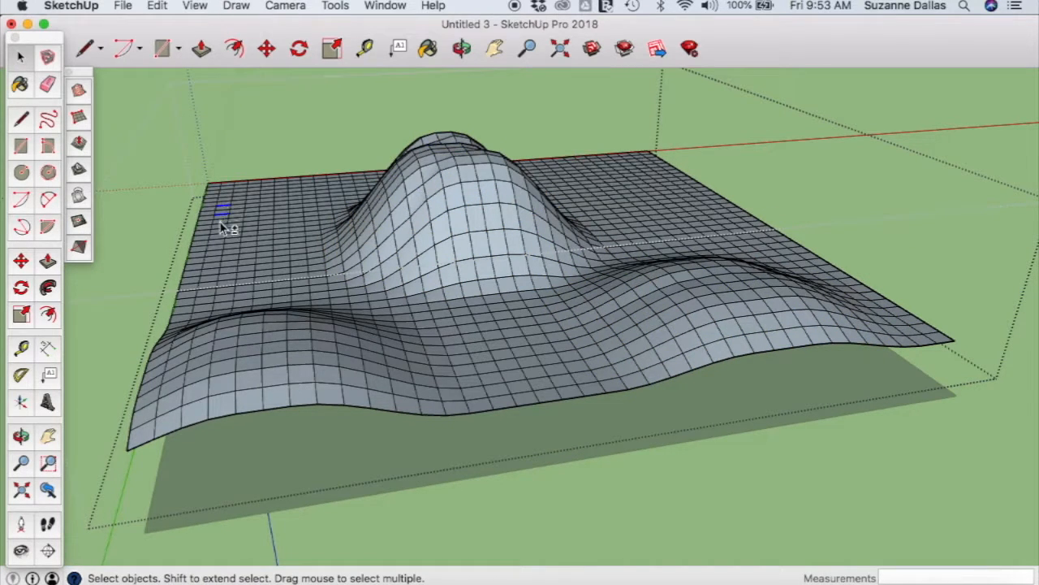
scroll(220, 219, up, 5)
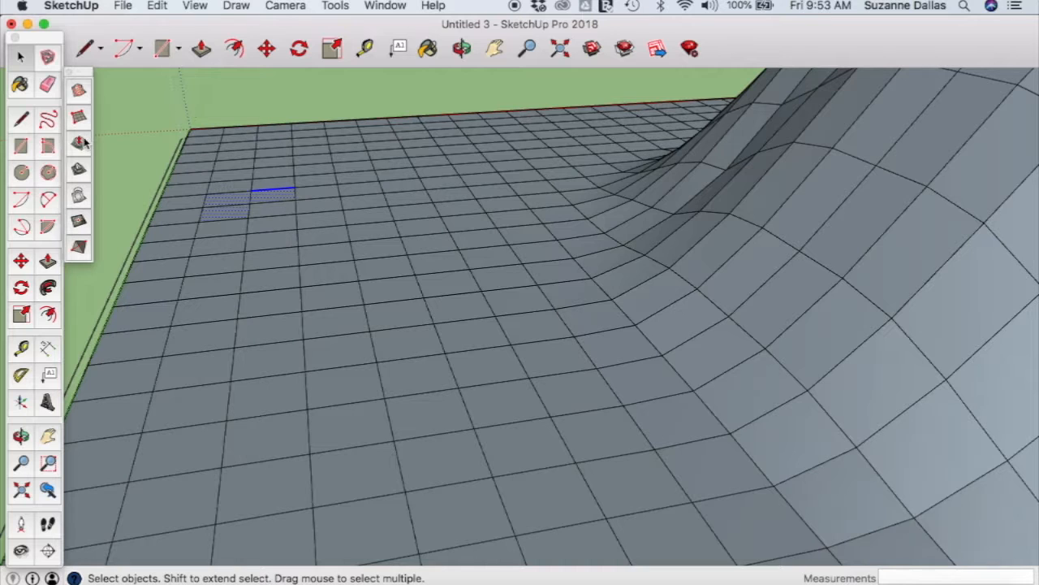
click(273, 202)
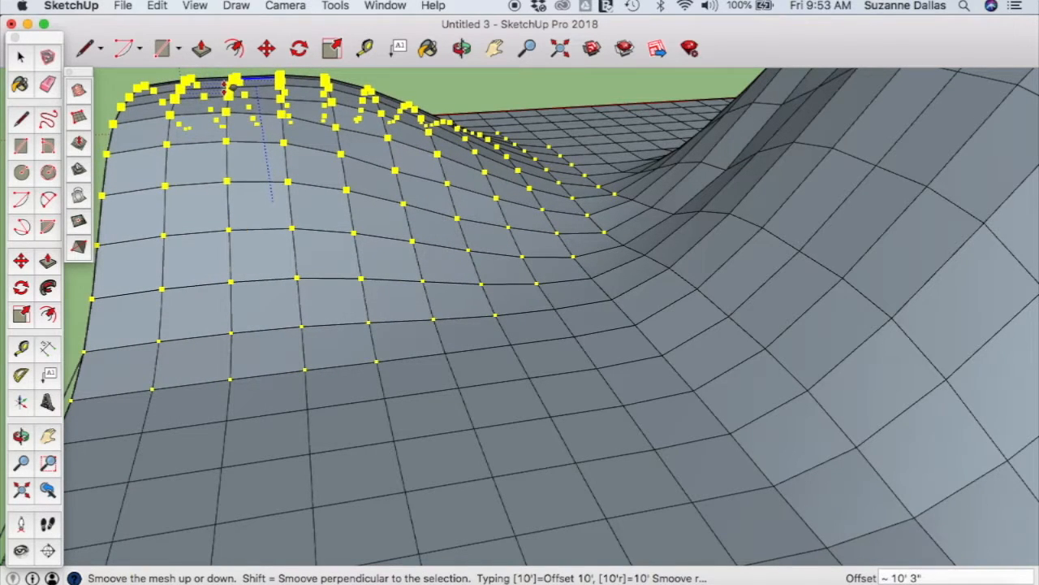
click(269, 140)
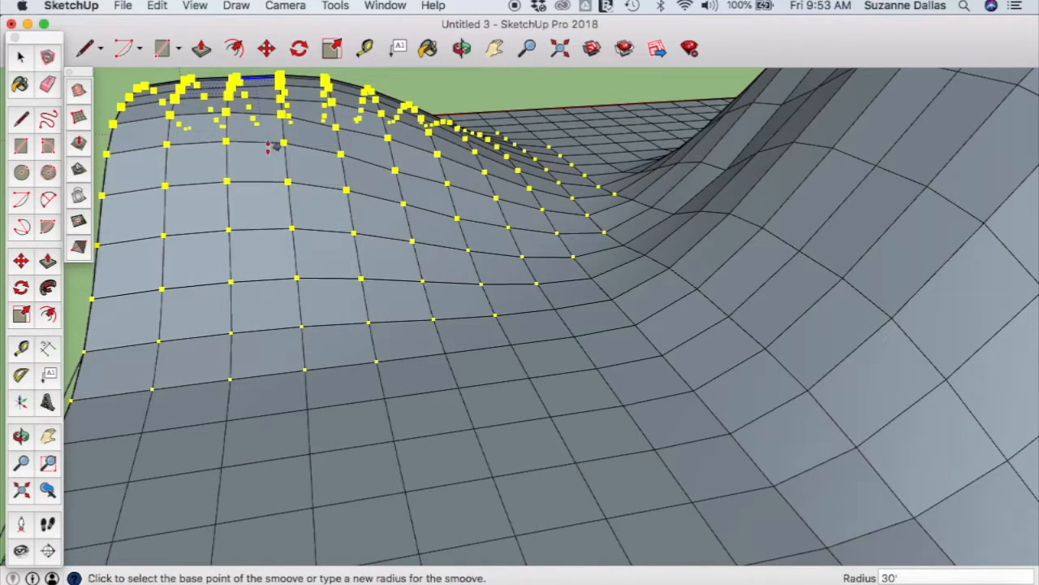
Smoove the back-left hill further upward with the same 30' radius.
click(268, 226)
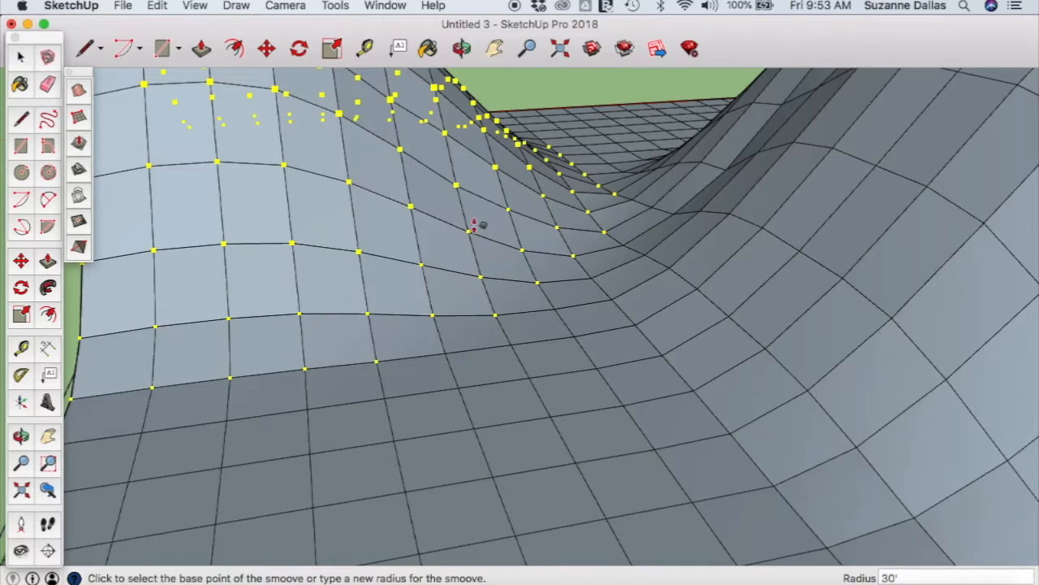
key(h)
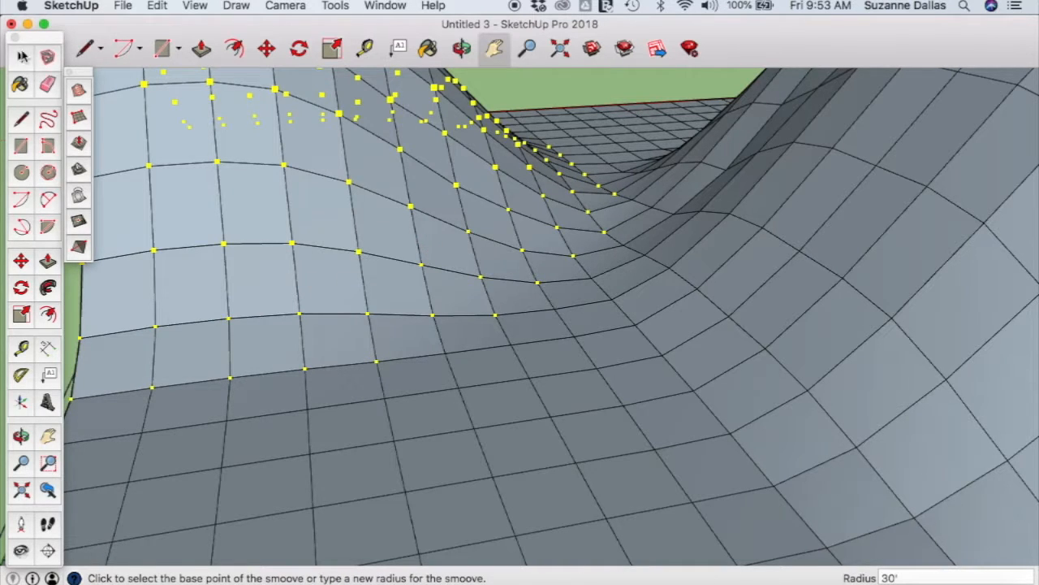
click(20, 57)
Select several grid edges near the mesh's back-right corner and smoove them into a hill about 9' 4" high with a 30' radius.
scroll(371, 255, up, 5)
scroll(372, 250, down, 8)
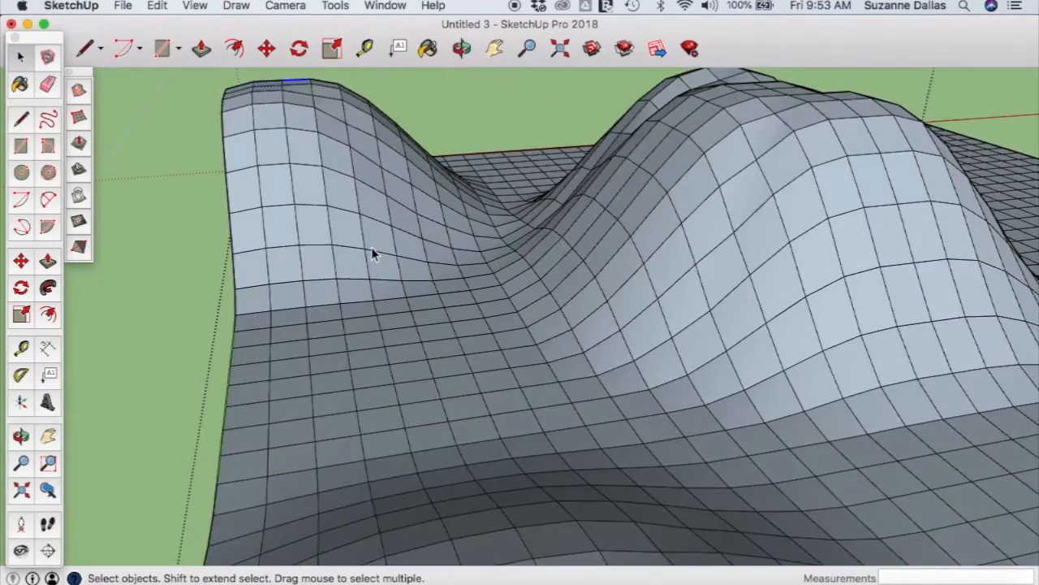
scroll(372, 250, up, 4)
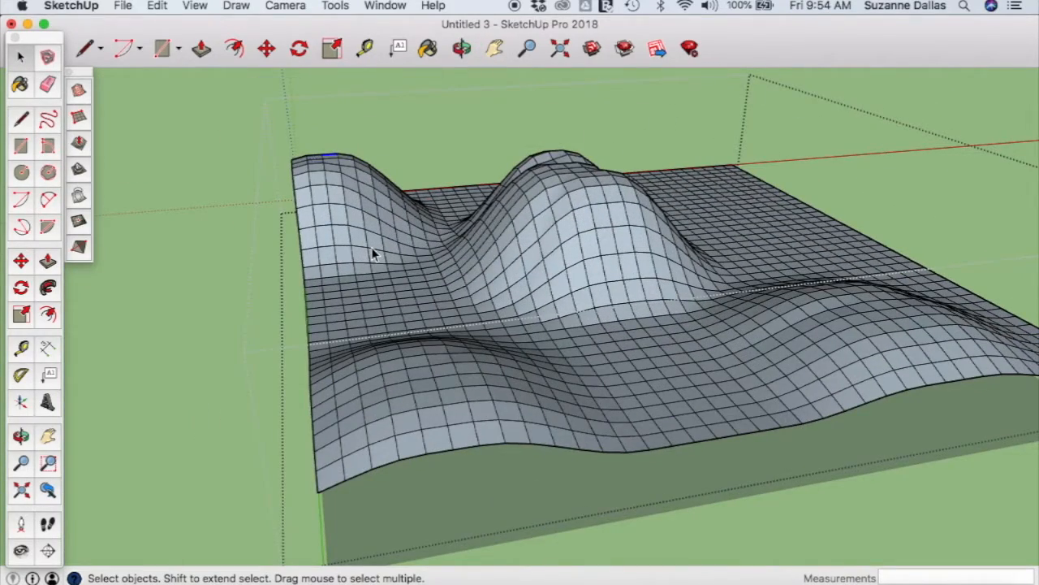
click(494, 49)
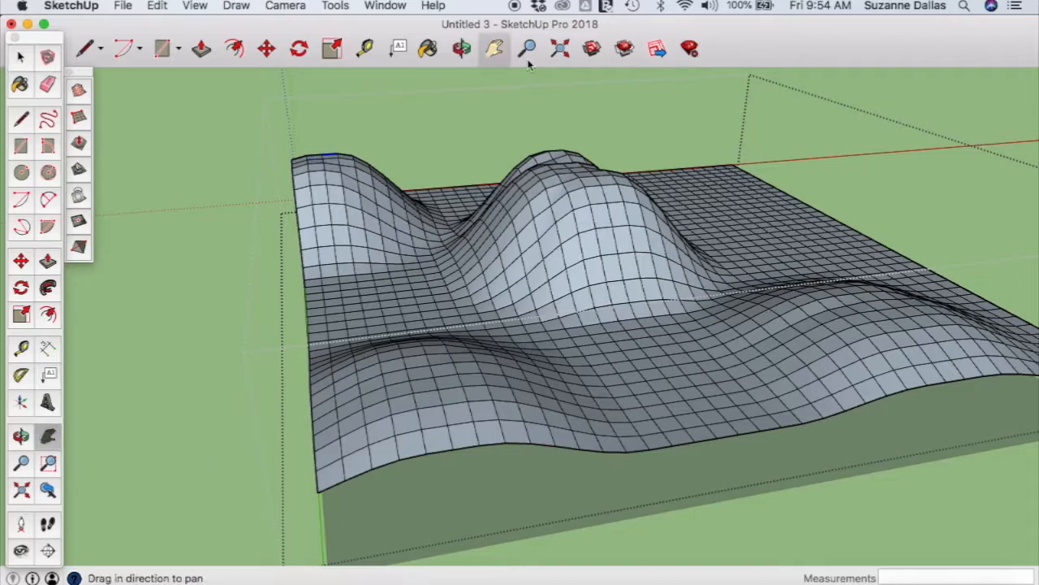
drag(807, 202, 615, 221)
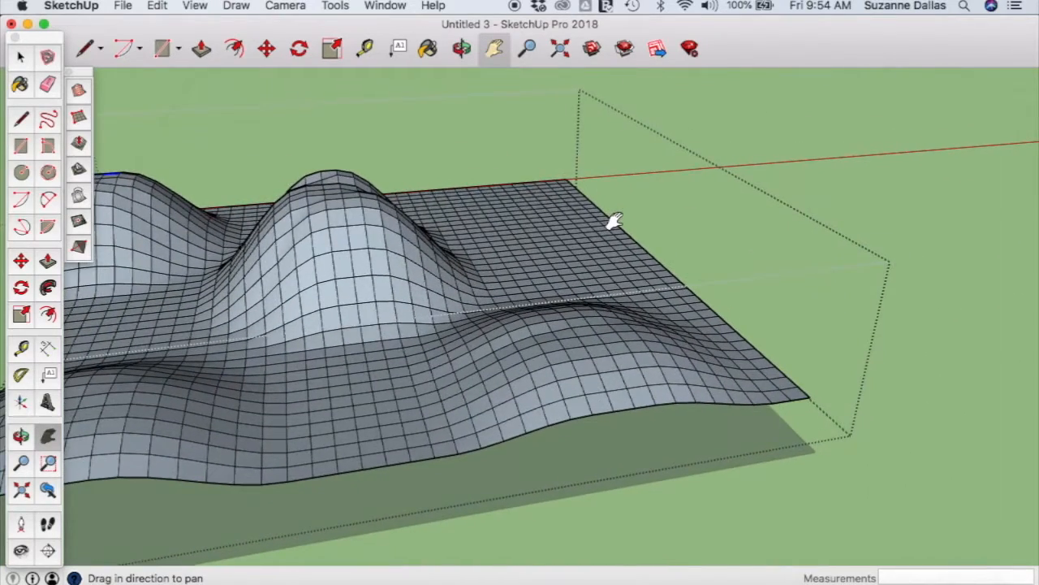
scroll(615, 221, up, 5)
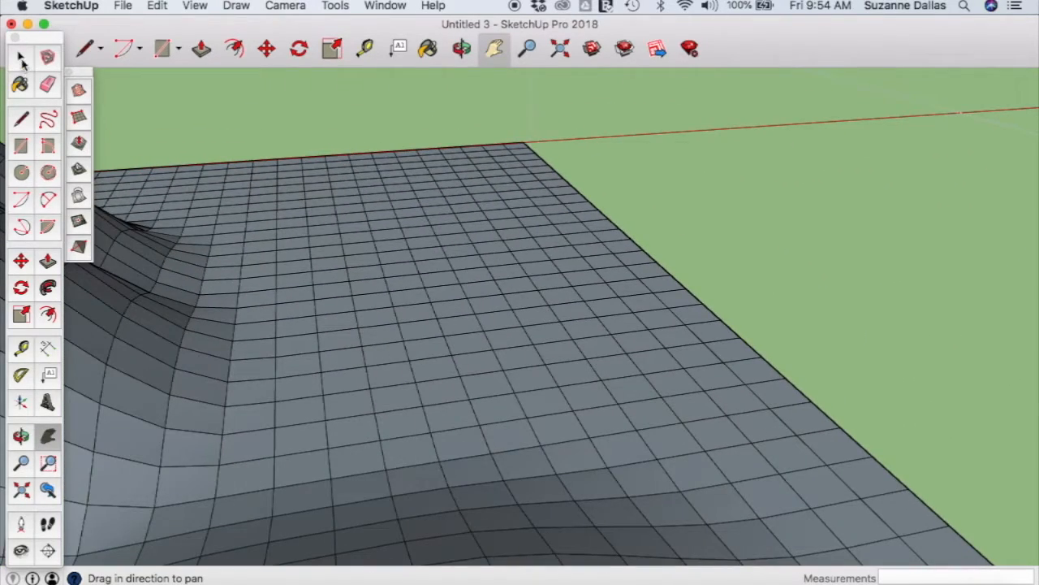
click(21, 58)
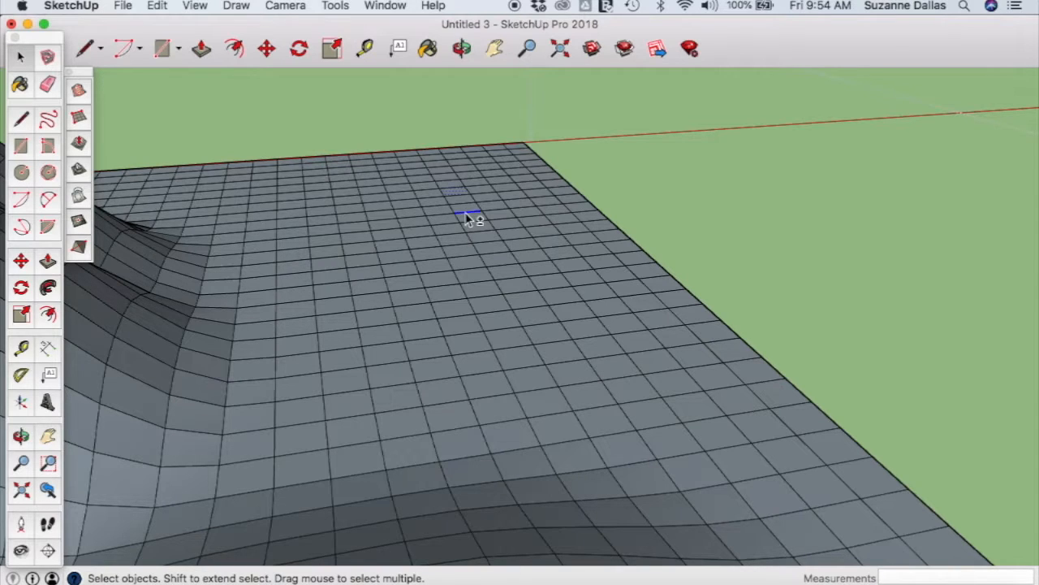
shift+click(408, 207)
shift+click(497, 211)
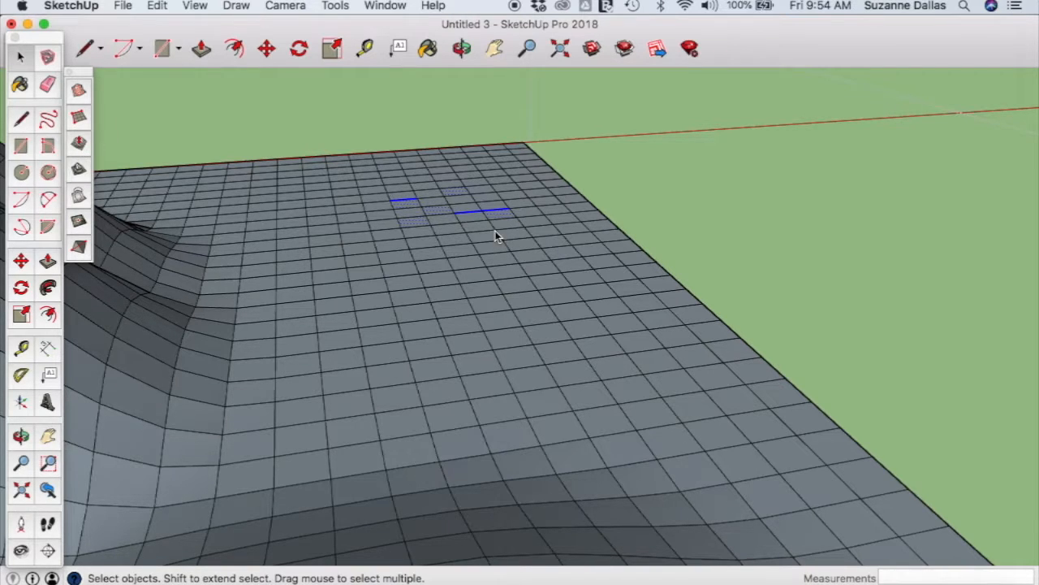
click(444, 209)
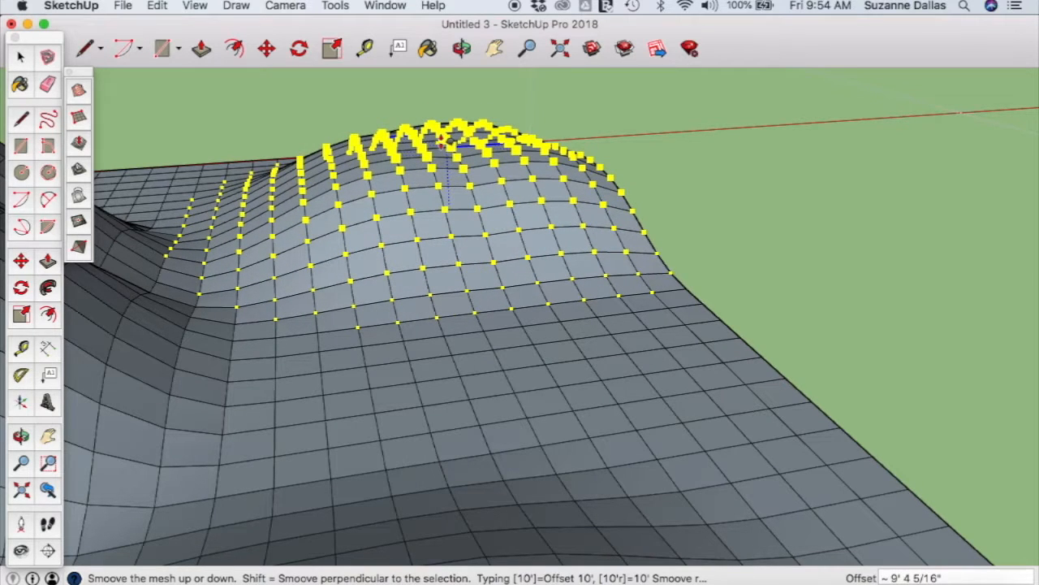
click(443, 141)
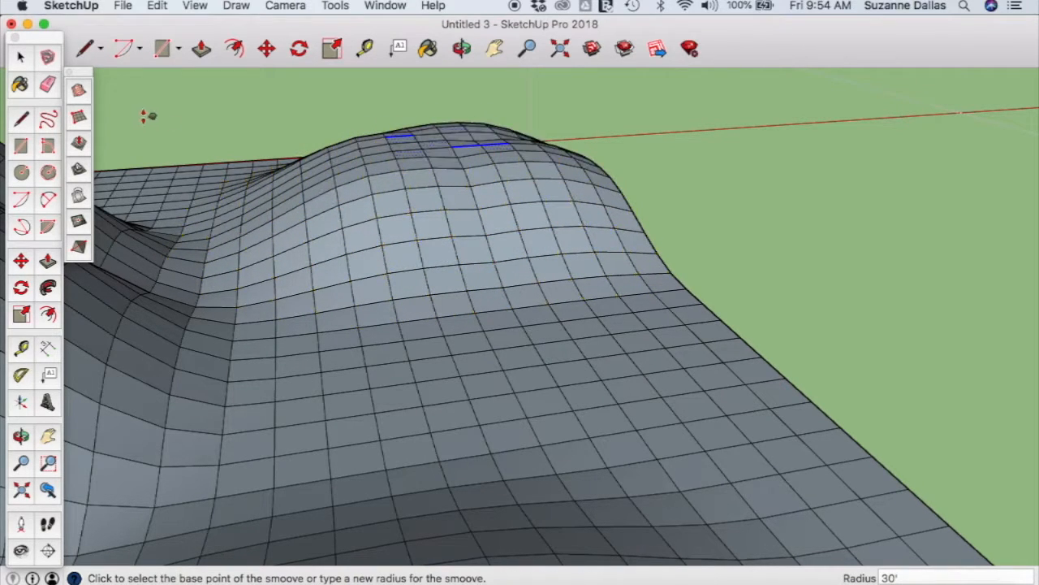
click(21, 59)
Examine the sculpted hills across the whole terrain mesh from other sides and up close.
scroll(405, 353, up, 2)
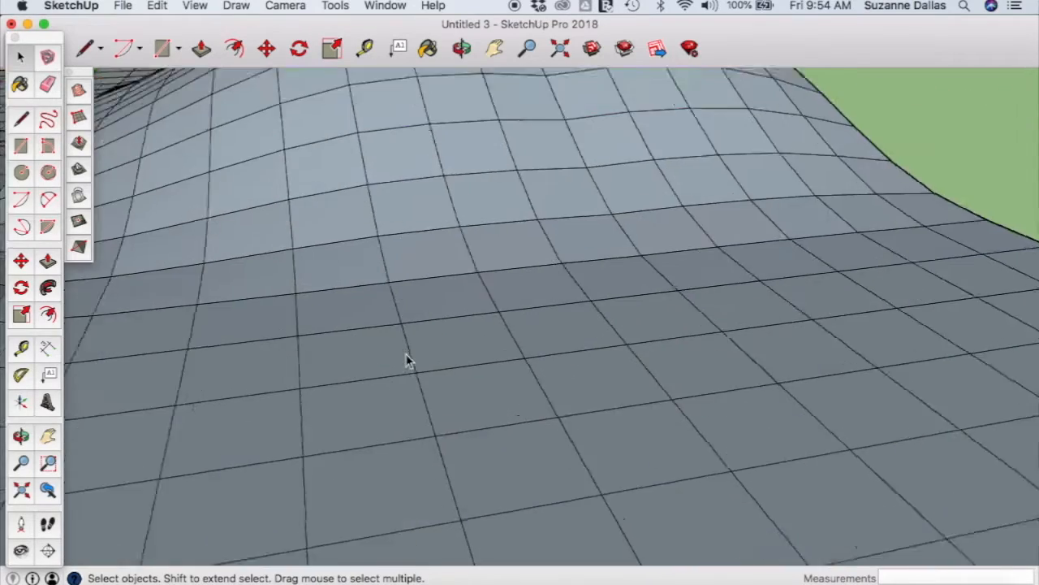
scroll(408, 361, down, 5)
scroll(408, 361, down, 3)
scroll(408, 360, up, 2)
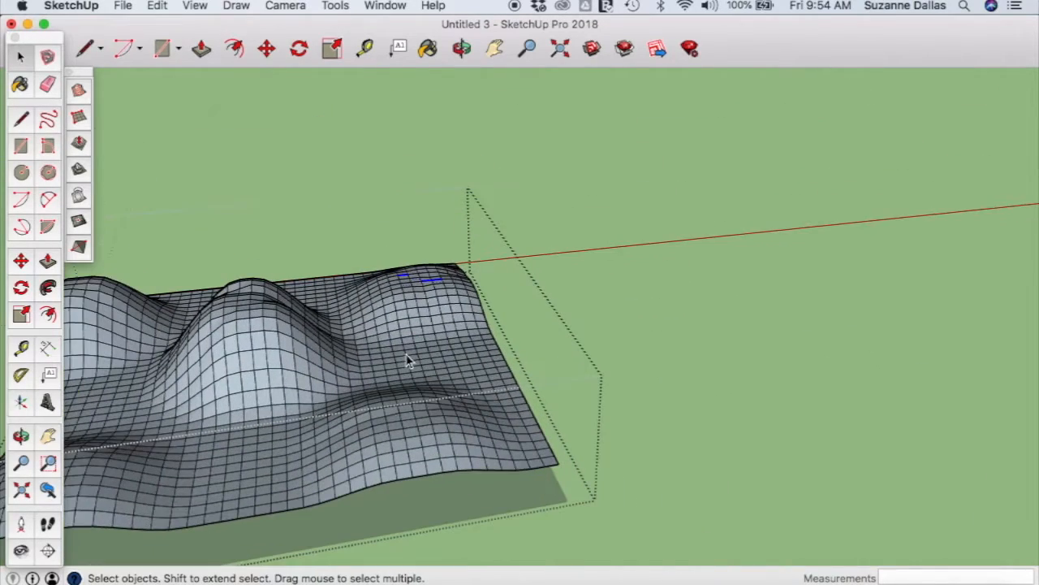
click(495, 49)
drag(441, 243, 595, 297)
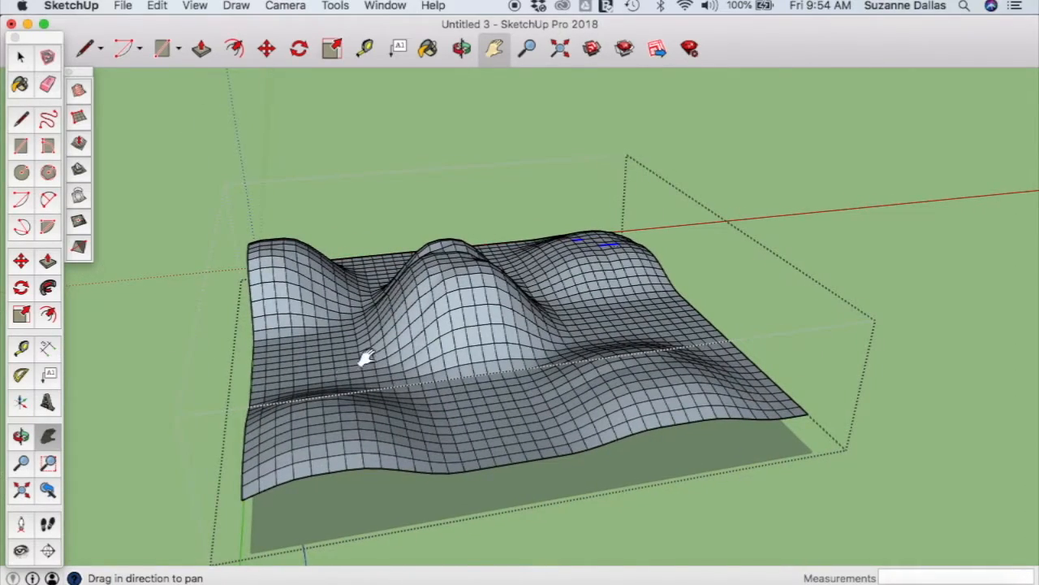
click(462, 48)
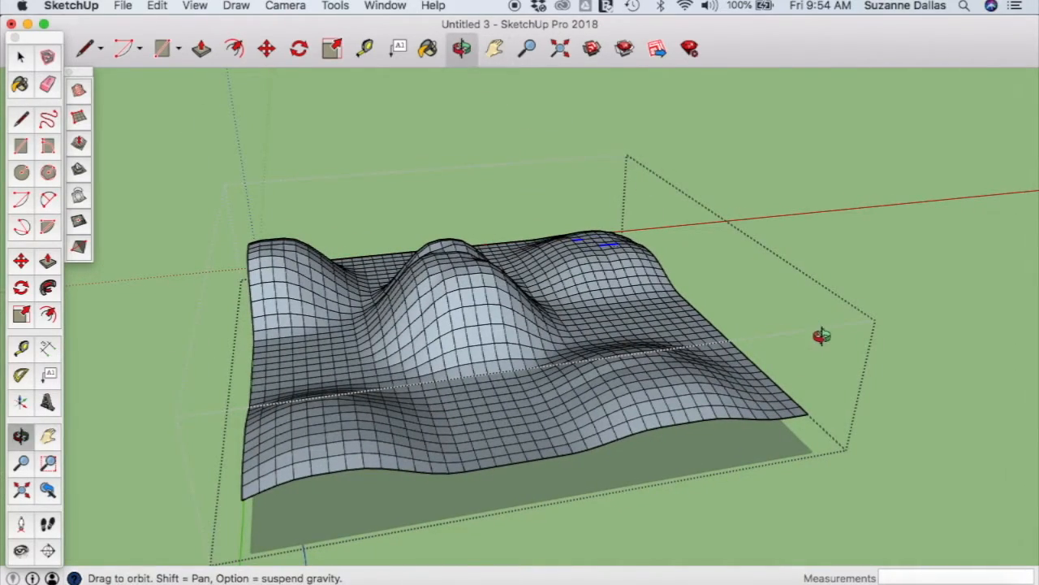
drag(824, 336, 290, 353)
drag(861, 355, 831, 395)
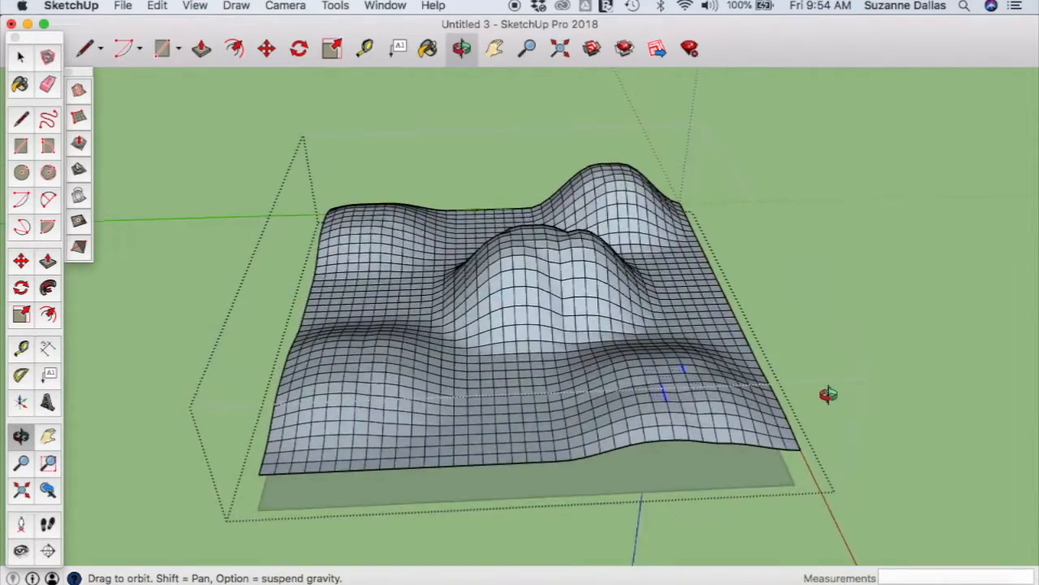
scroll(828, 395, up, 5)
scroll(828, 394, down, 5)
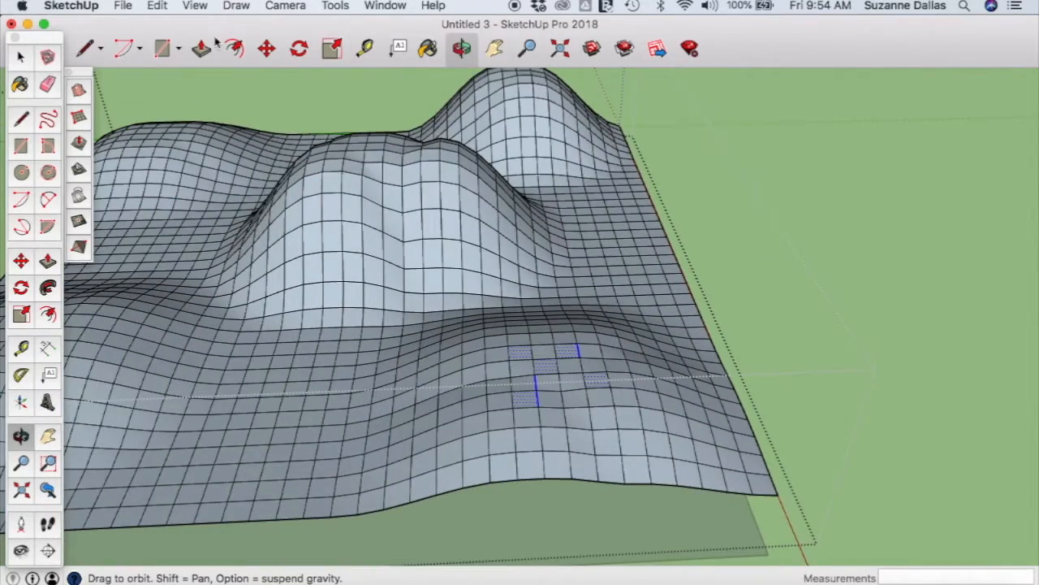
Select a grid edge in the flat area near the mesh's front edge and smoove it into a hill about 24' 3" high.
click(21, 56)
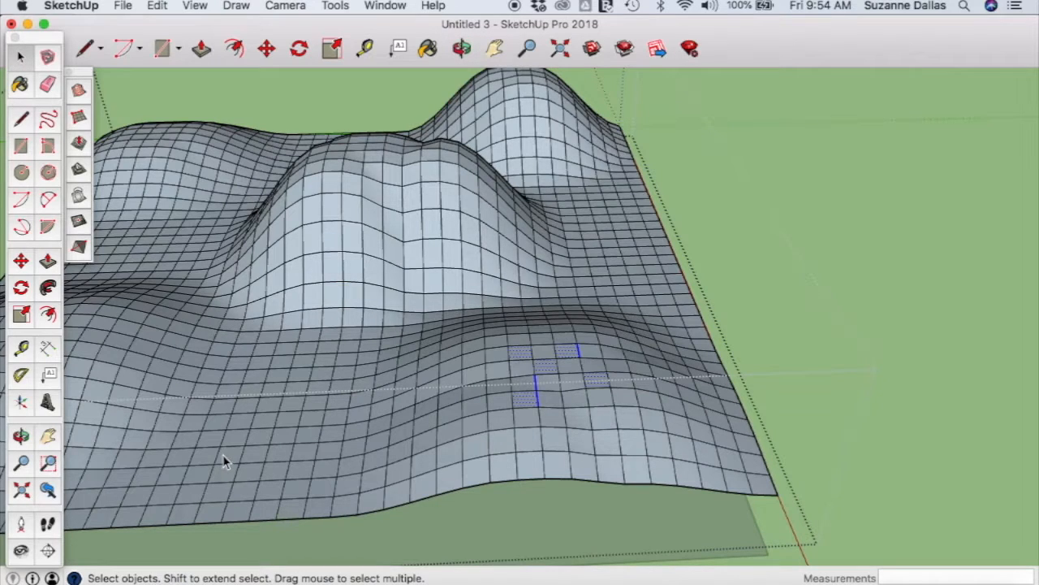
shift+click(243, 458)
click(80, 144)
drag(213, 413, 159, 358)
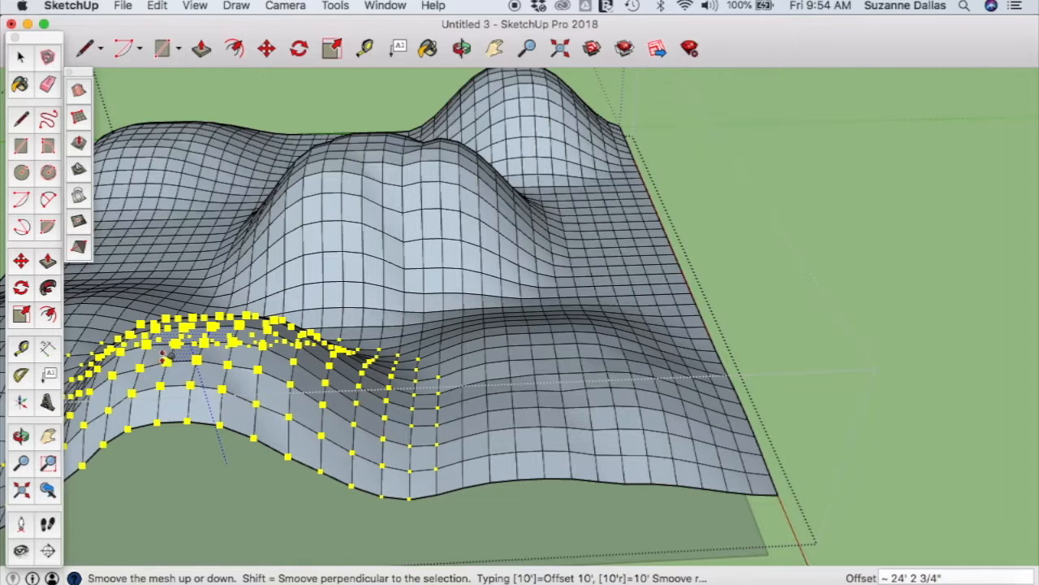
click(156, 357)
click(21, 58)
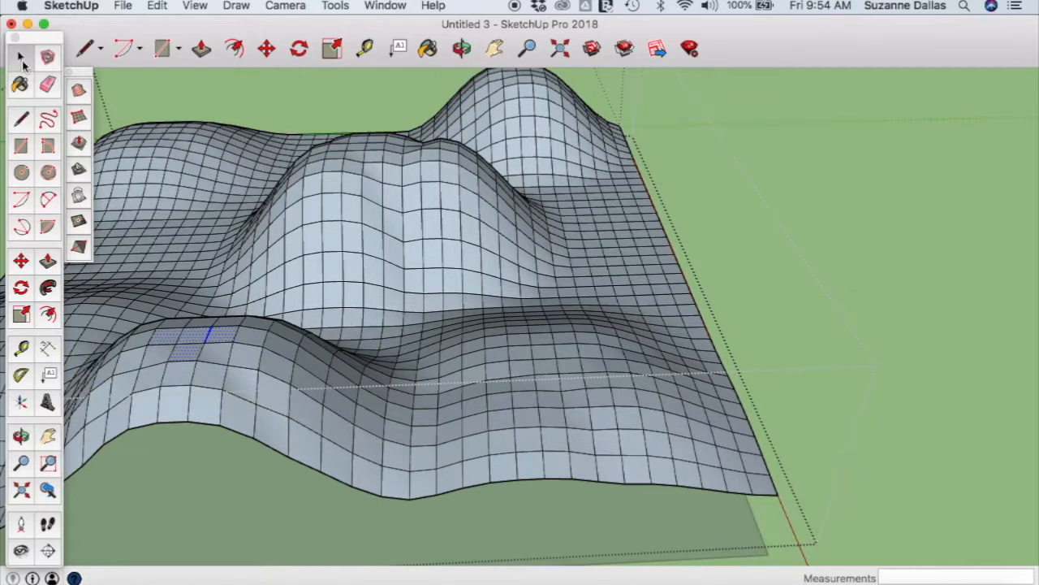
Select several grid edges in the flat area near the mesh's left edge and smoove them into a hill about 13' 7" high.
click(462, 49)
drag(463, 358, 778, 277)
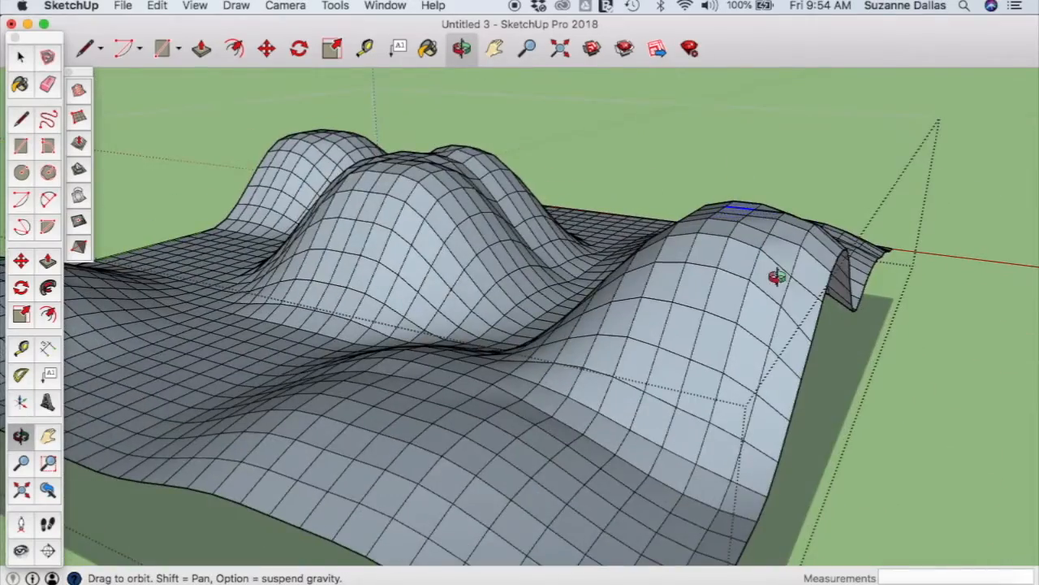
drag(510, 370, 673, 425)
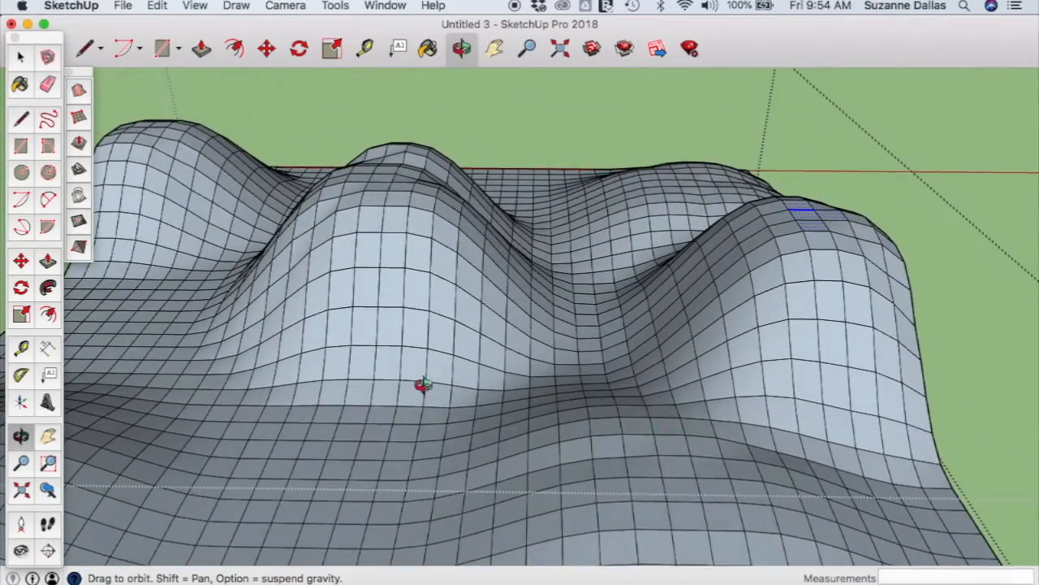
drag(425, 385, 499, 361)
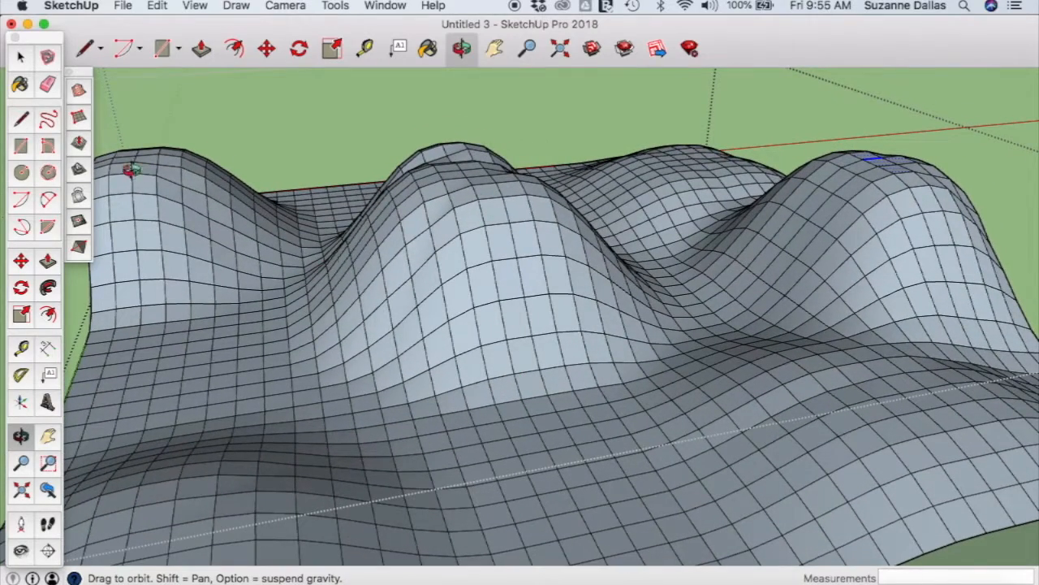
click(22, 58)
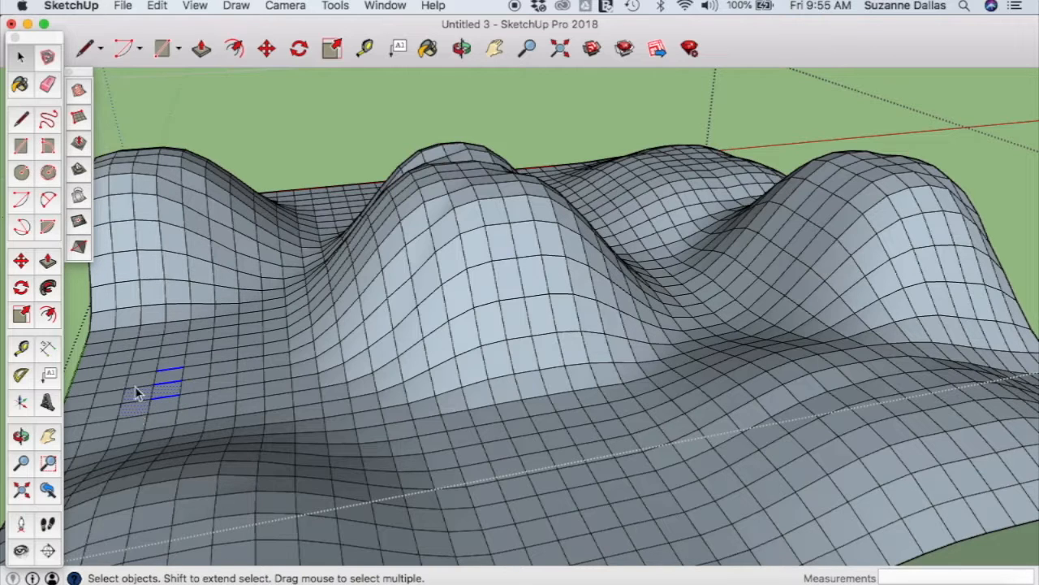
click(79, 143)
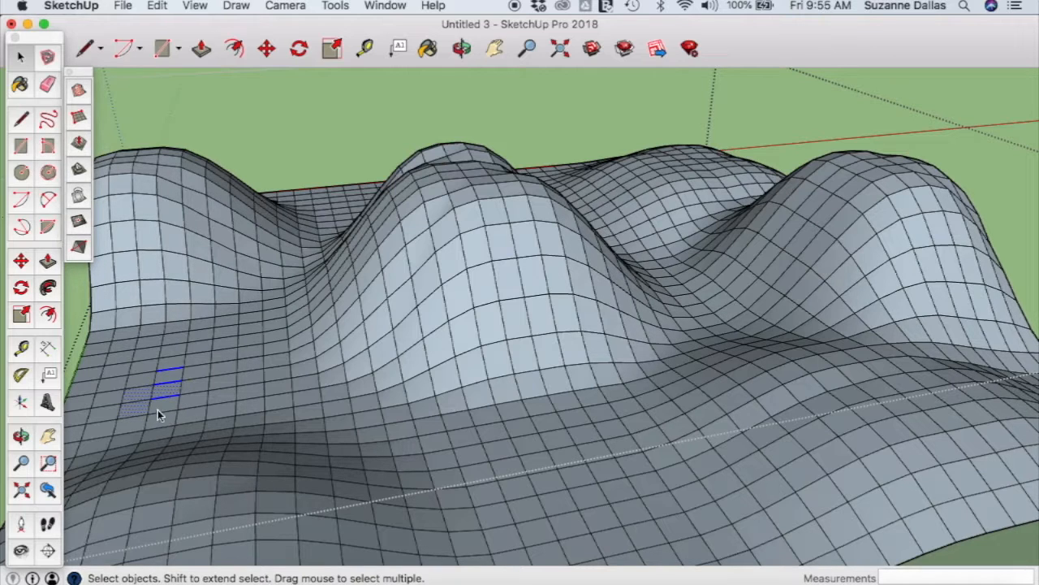
click(139, 406)
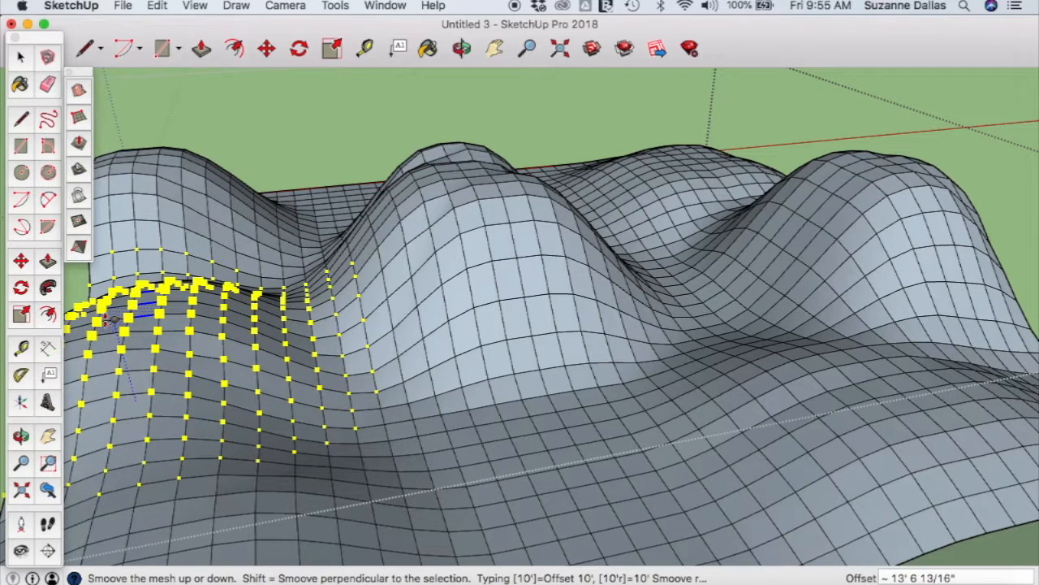
click(256, 354)
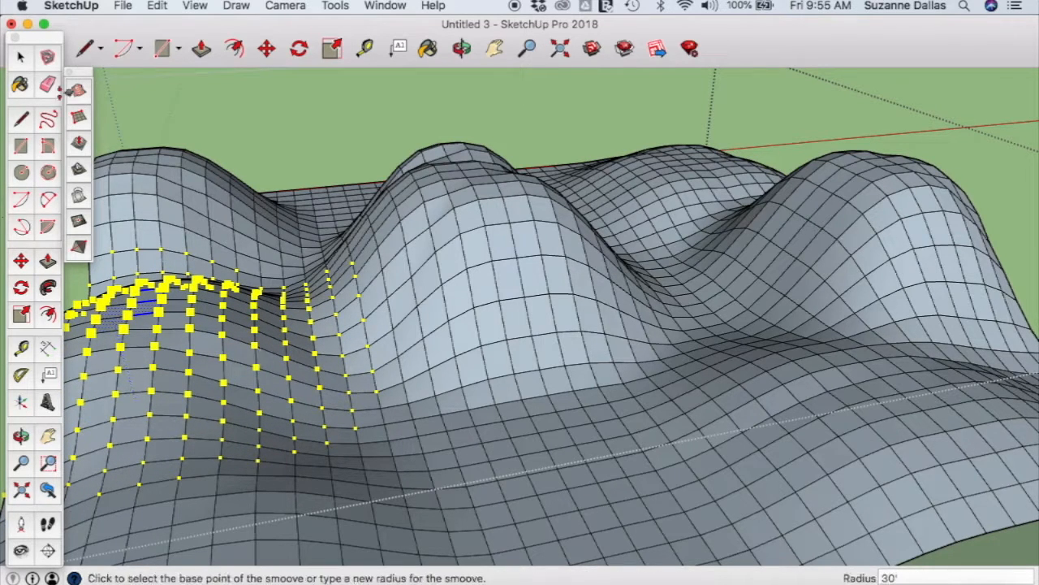
click(21, 56)
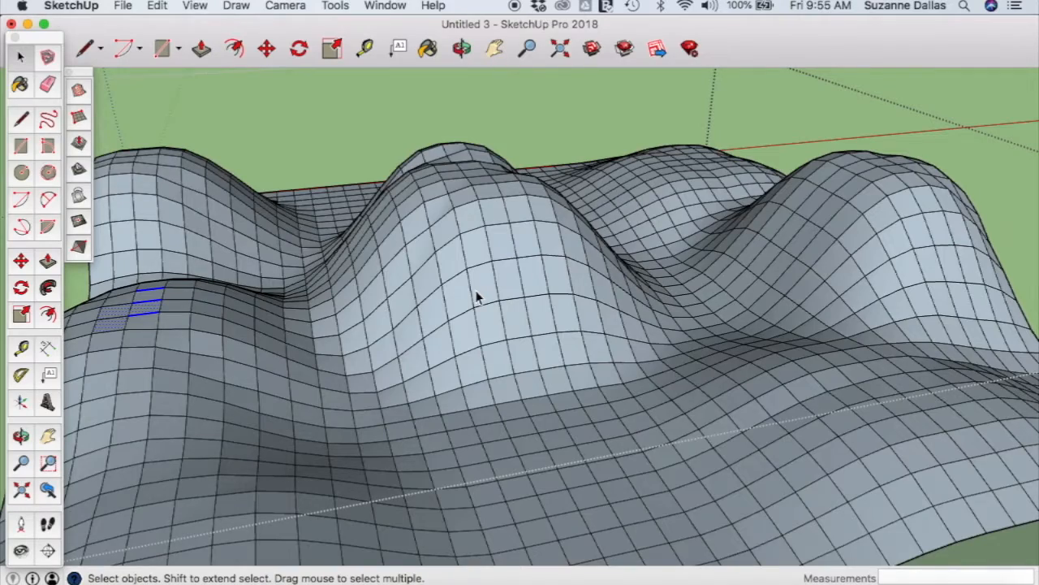
Select a few grid edges and faces in the dip along the mesh's front edge and smoove them into a hill about 19' high.
scroll(477, 297, down, 5)
scroll(476, 297, up, 4)
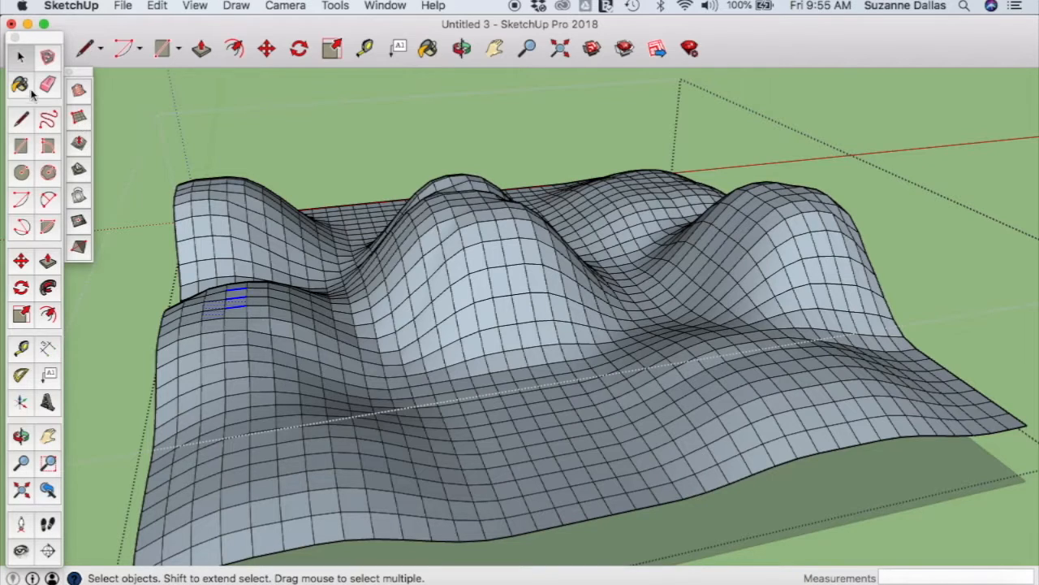
click(459, 501)
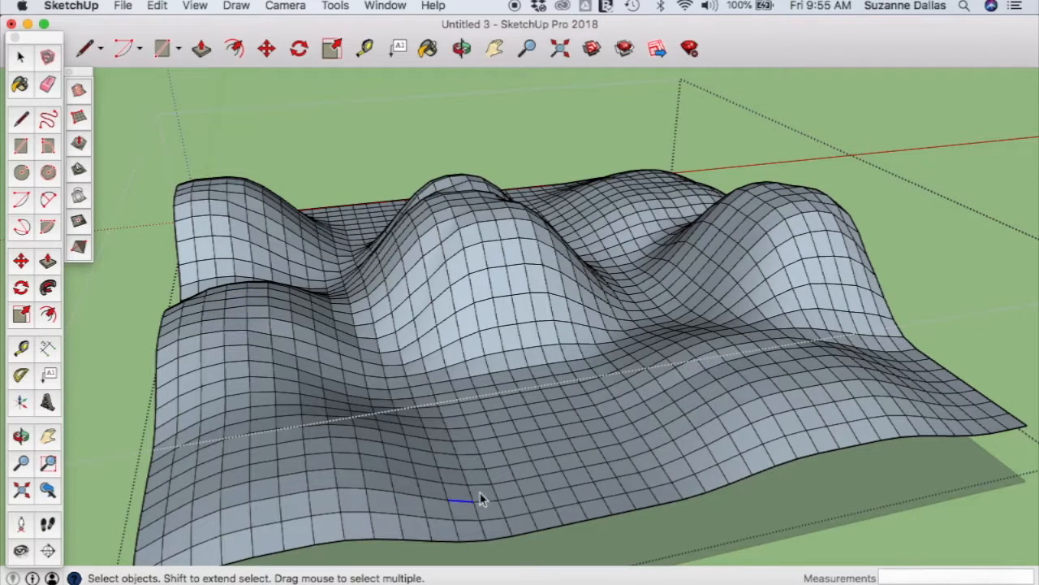
shift+click(497, 493)
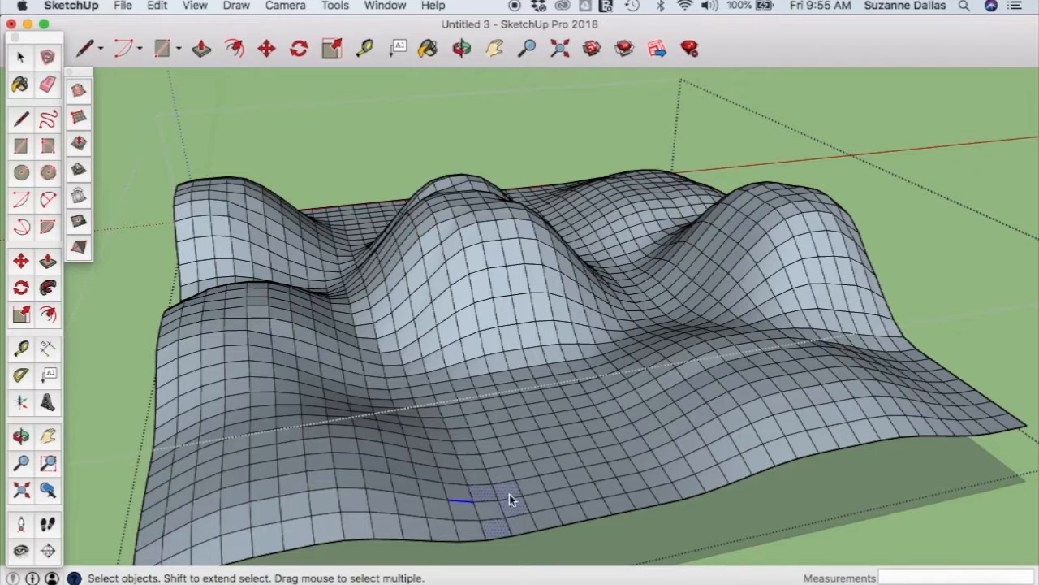
click(488, 514)
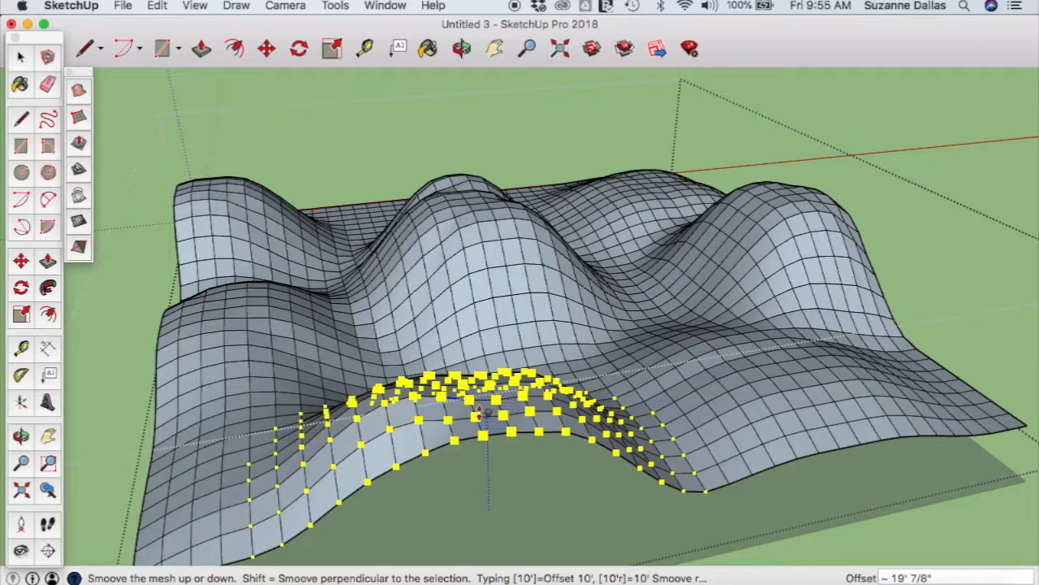
click(483, 412)
key(space)
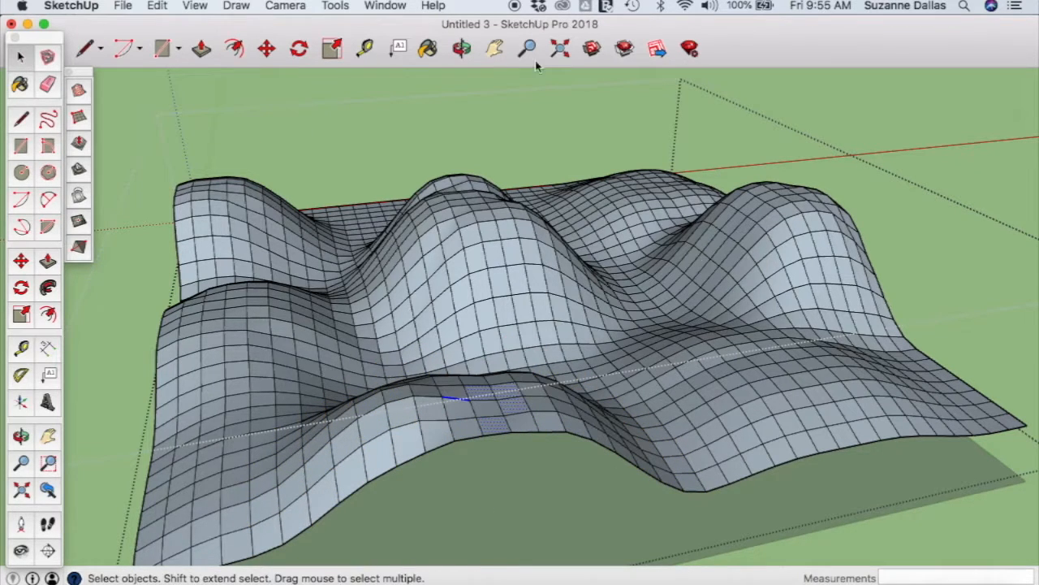
Add grid edges on the low front-right hill to the front hill's selection and smoove both upward about 3' 7".
click(461, 48)
drag(898, 213, 776, 226)
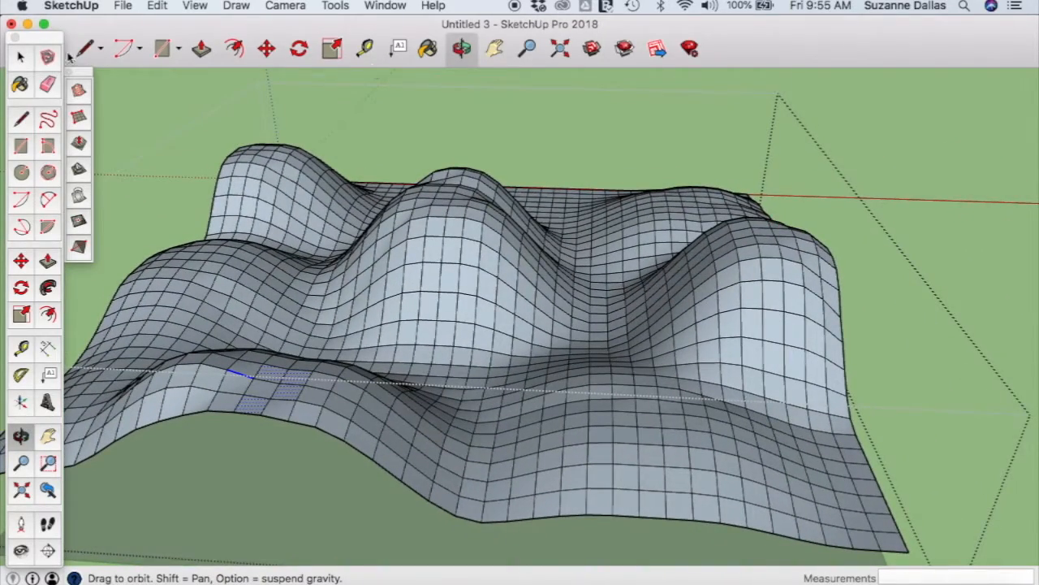
click(20, 57)
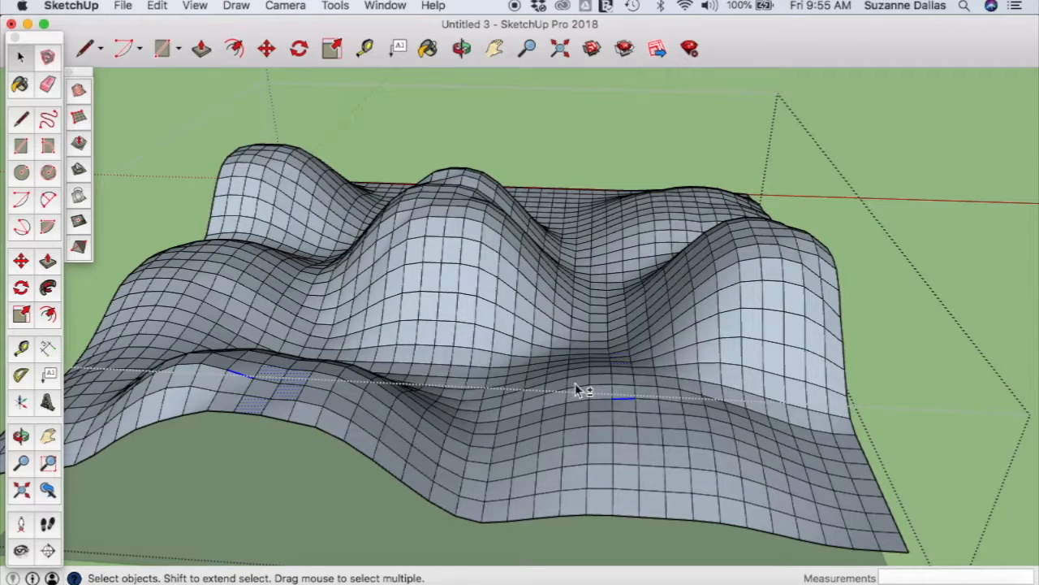
shift+click(680, 385)
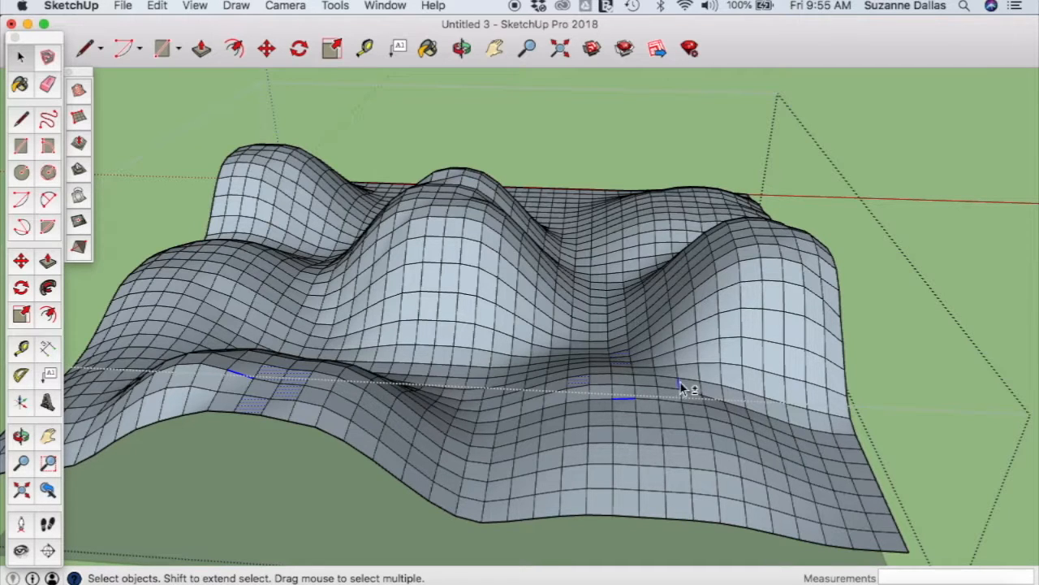
shift+click(597, 411)
shift+click(586, 408)
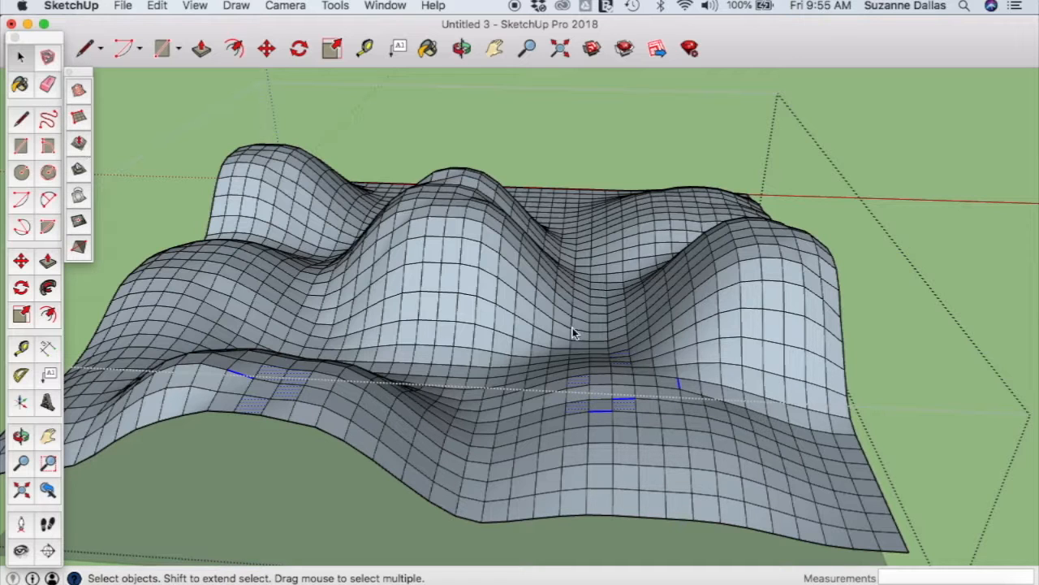
click(615, 412)
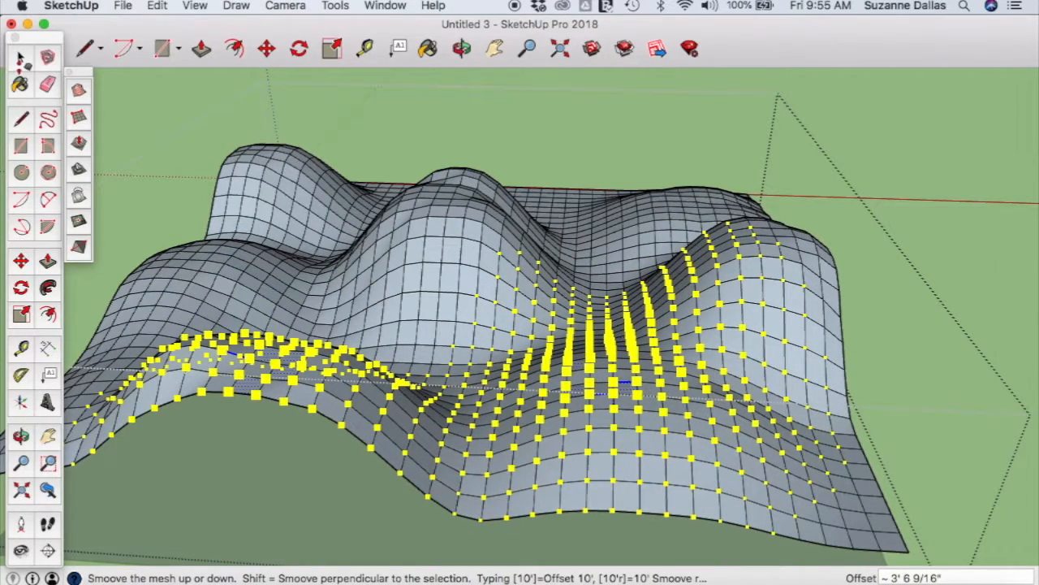
click(22, 58)
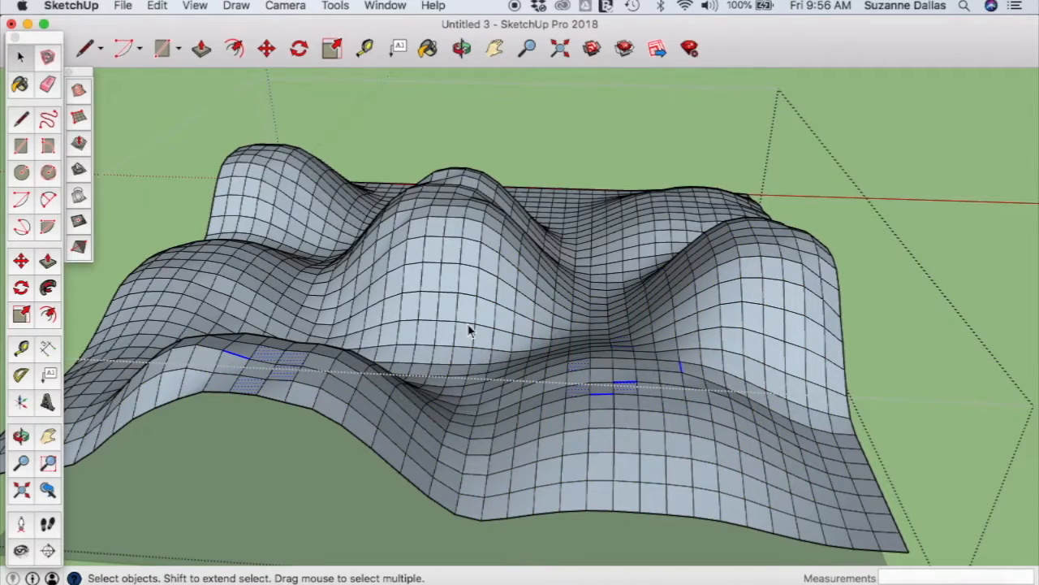
Leave the terrain group and paint the base rectangle with the semi-transparent Water material at 60% opacity.
scroll(468, 330, up, 4)
scroll(469, 330, down, 8)
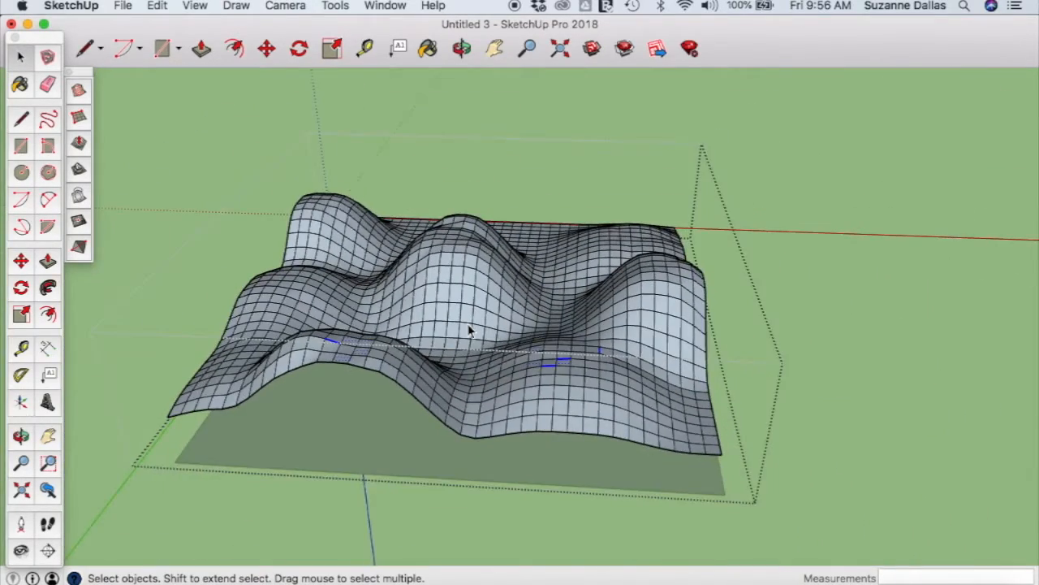
click(250, 508)
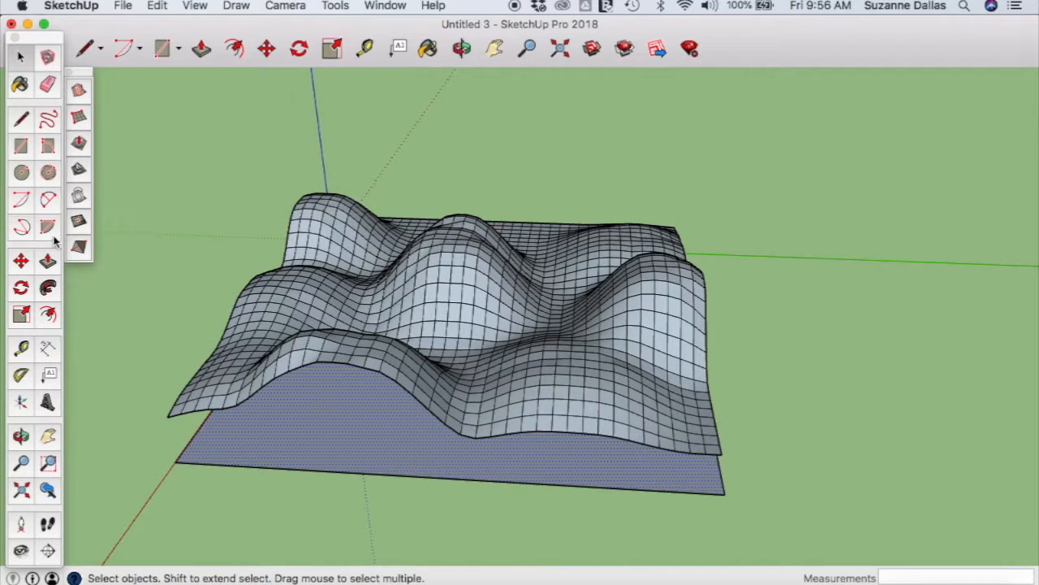
click(428, 47)
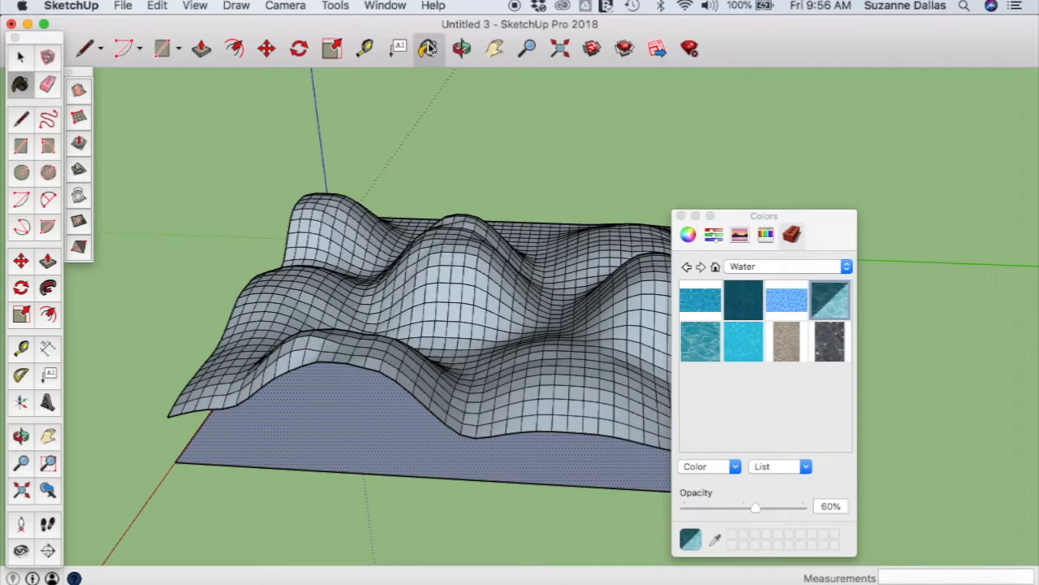
click(848, 268)
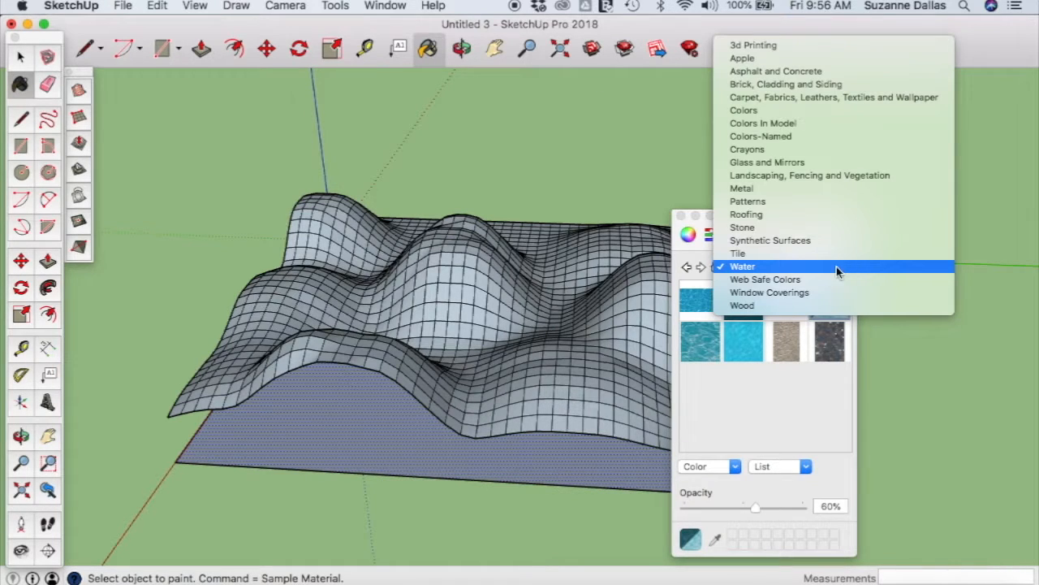
click(768, 267)
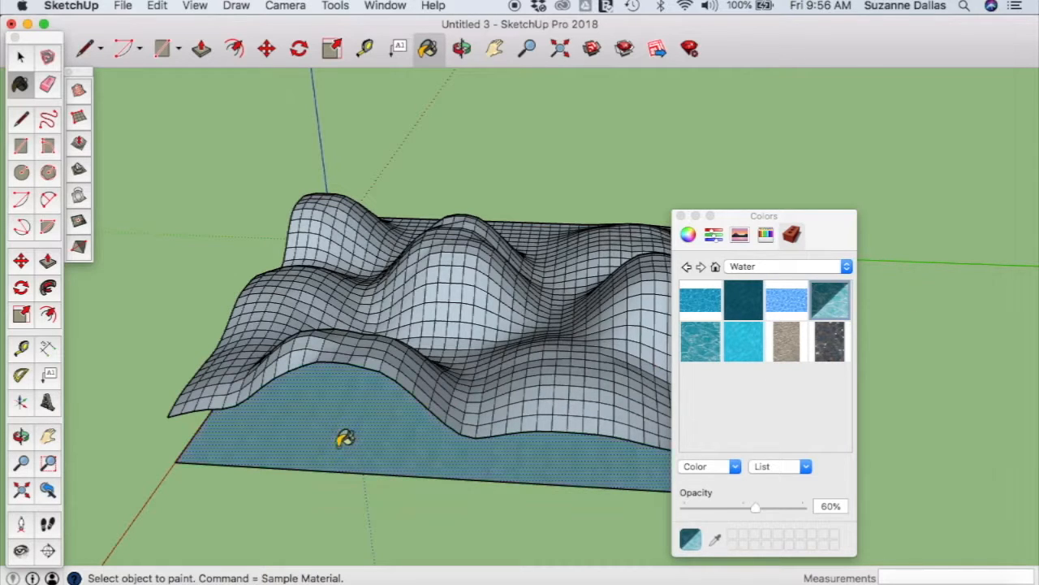
click(681, 216)
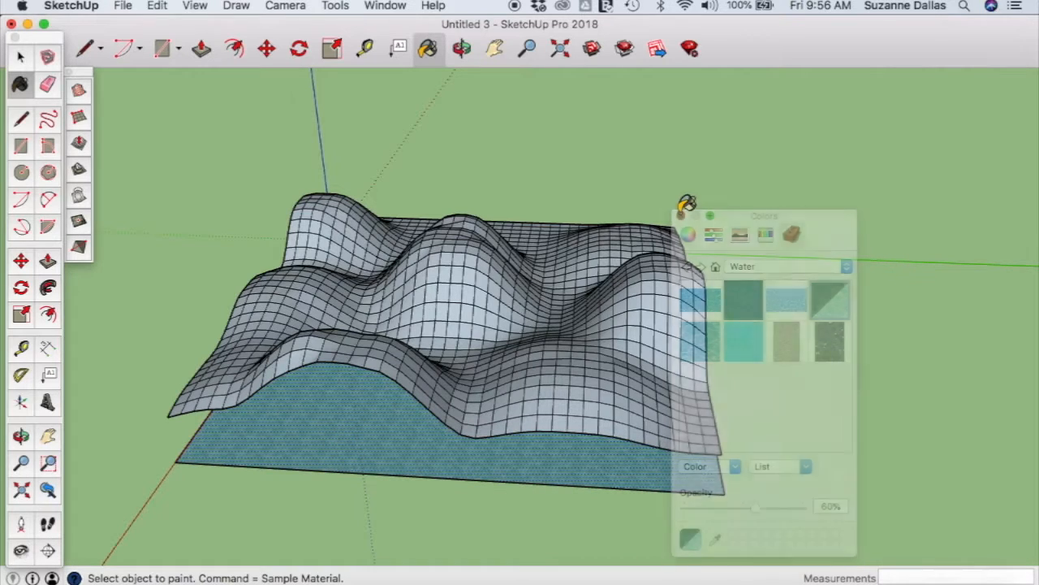
Move the water rectangle about 14' 1" straight up so it cuts through the terrain's low areas.
click(266, 51)
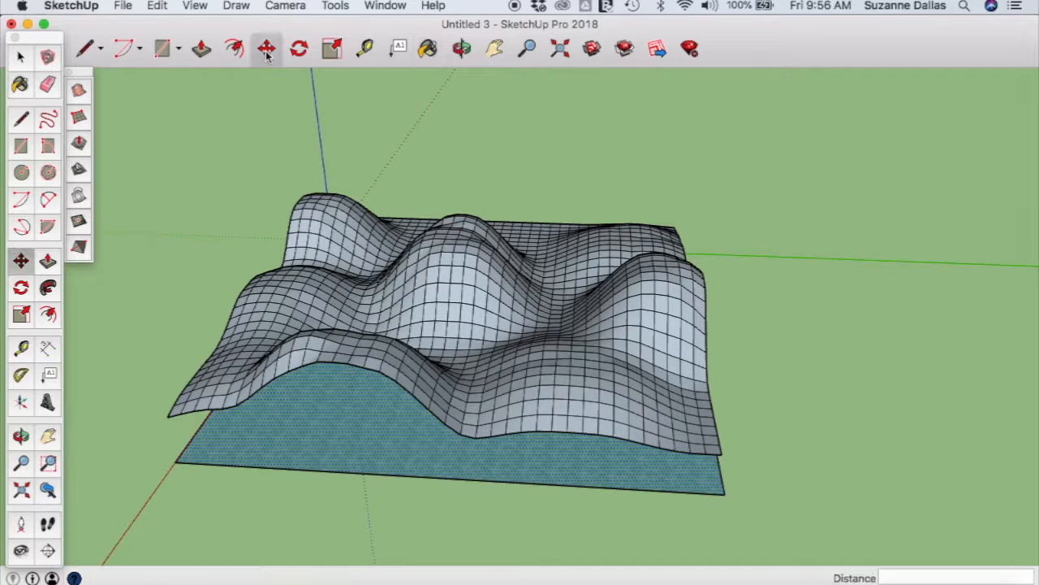
click(349, 408)
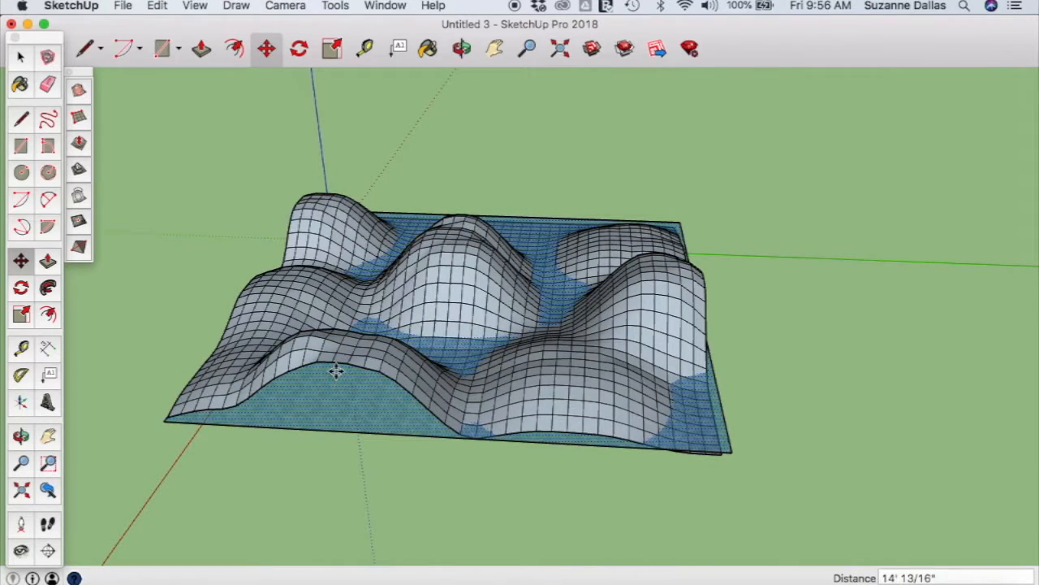
click(335, 371)
scroll(739, 287, up, 5)
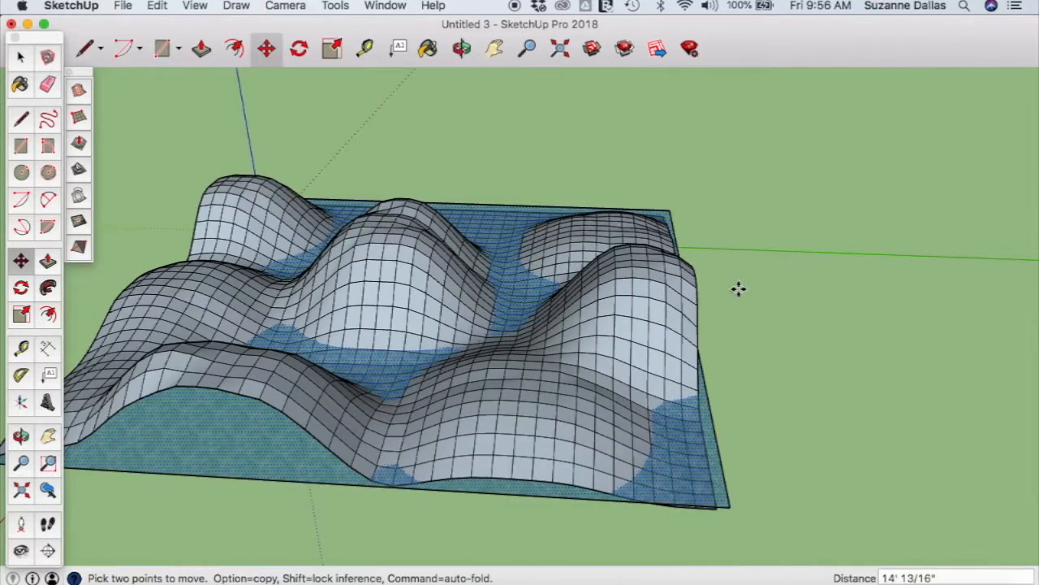
scroll(738, 287, down, 3)
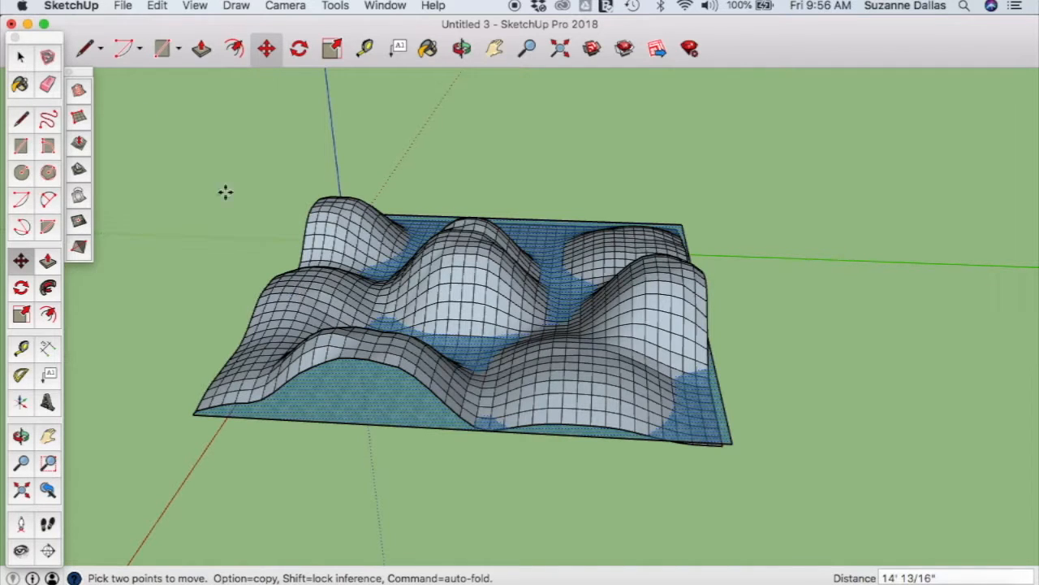
Reopen the terrain group, select grid edges in the channel beside the back-right hill, and smoove them up about 13' 9" with a 30' radius.
click(21, 57)
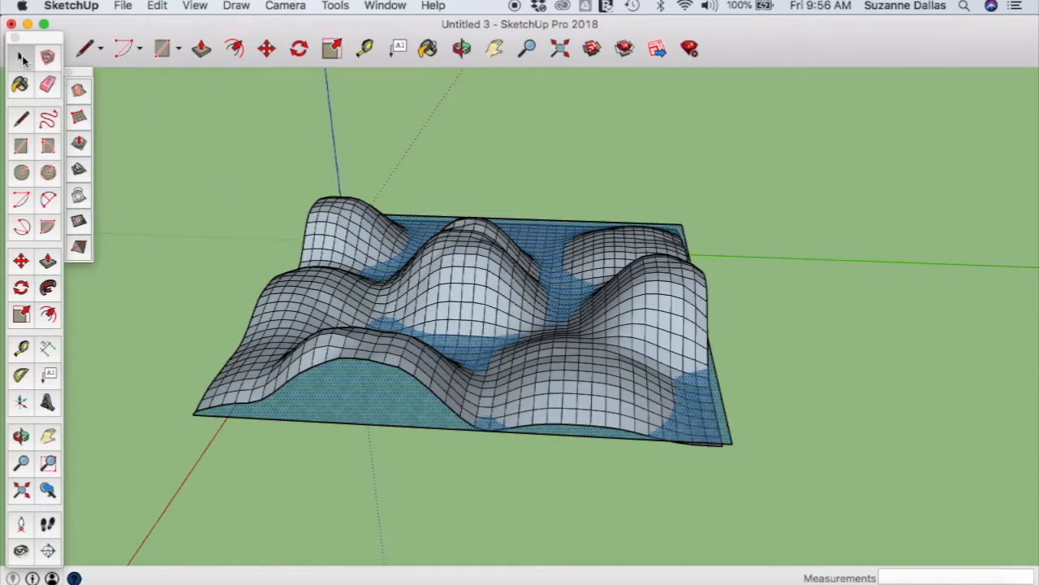
click(307, 298)
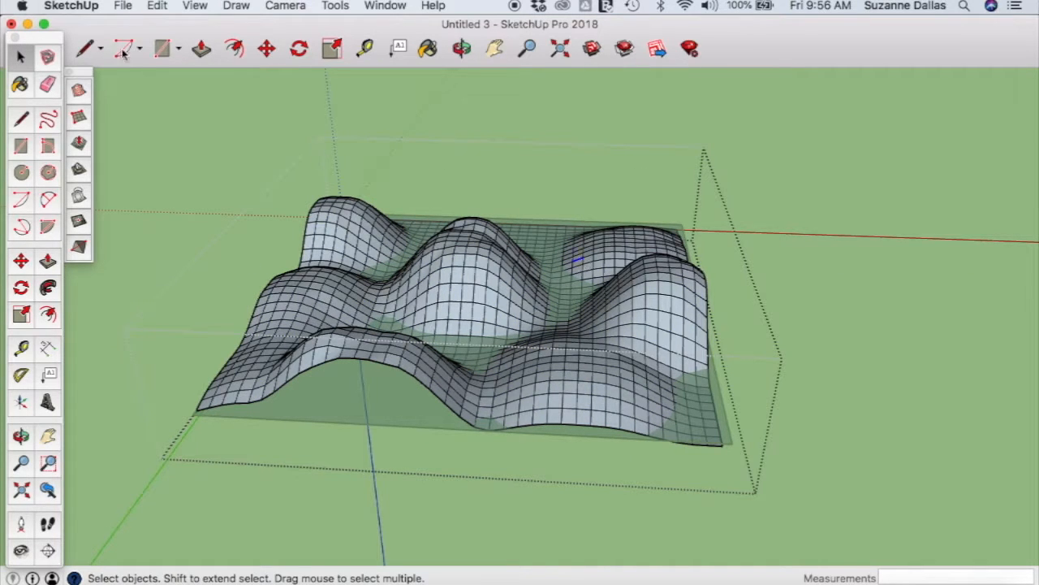
scroll(278, 213, up, 3)
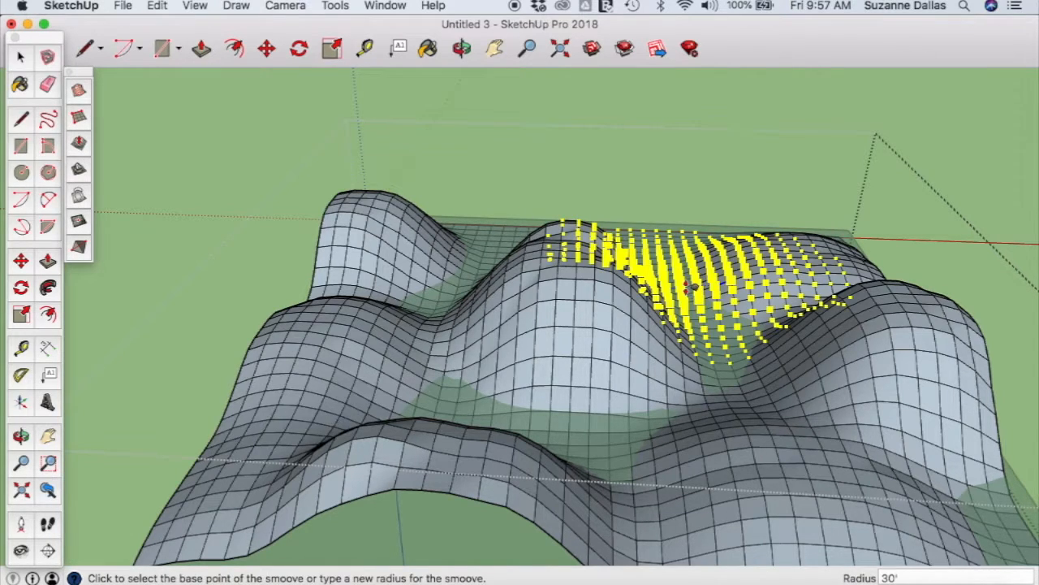
click(686, 286)
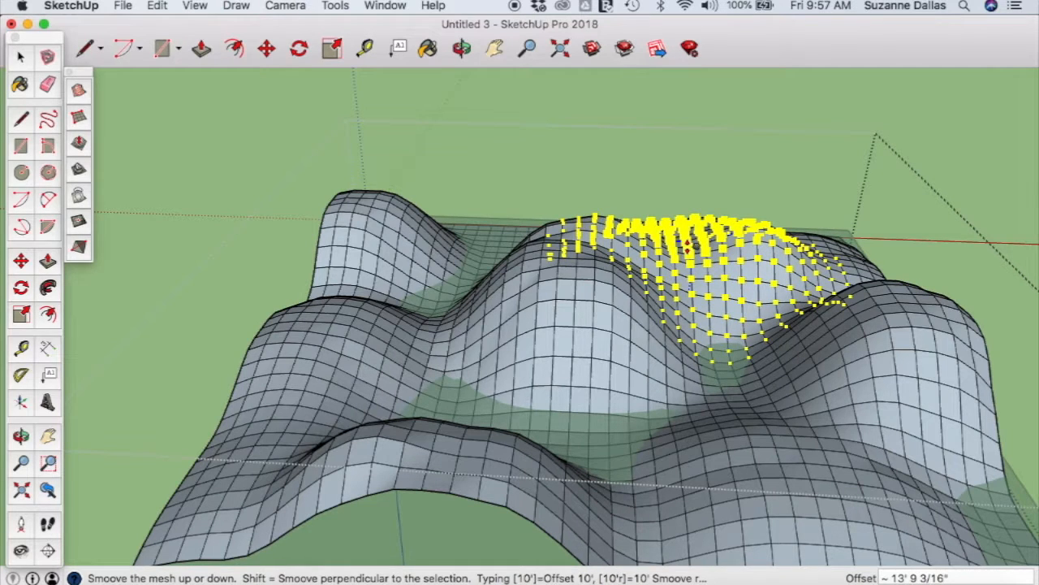
click(686, 242)
Keep smooving the same back-right selection up and down to reshape its peak, finishing with an offset of about 6' 9".
click(226, 190)
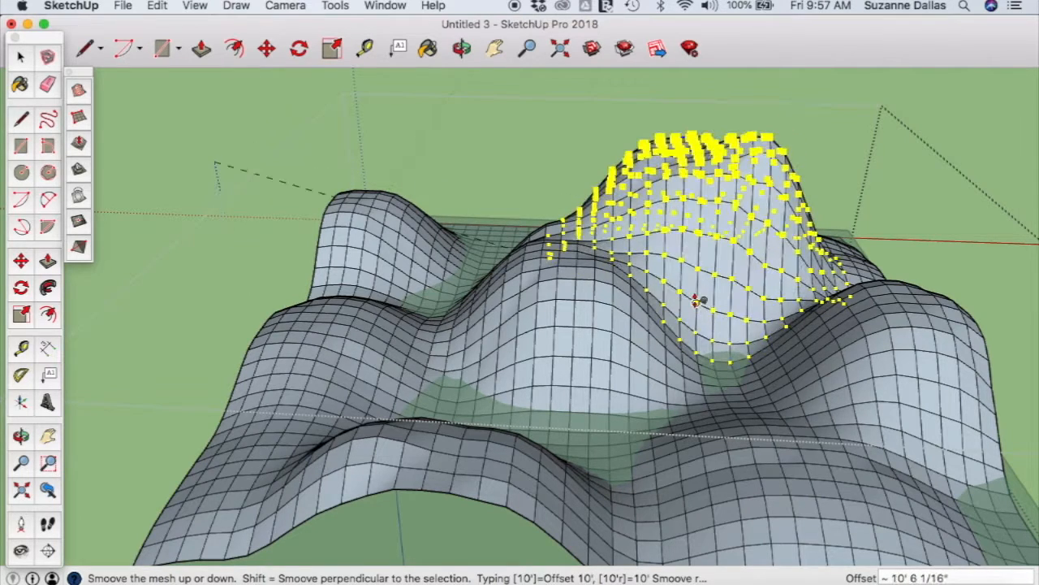
click(721, 179)
click(721, 180)
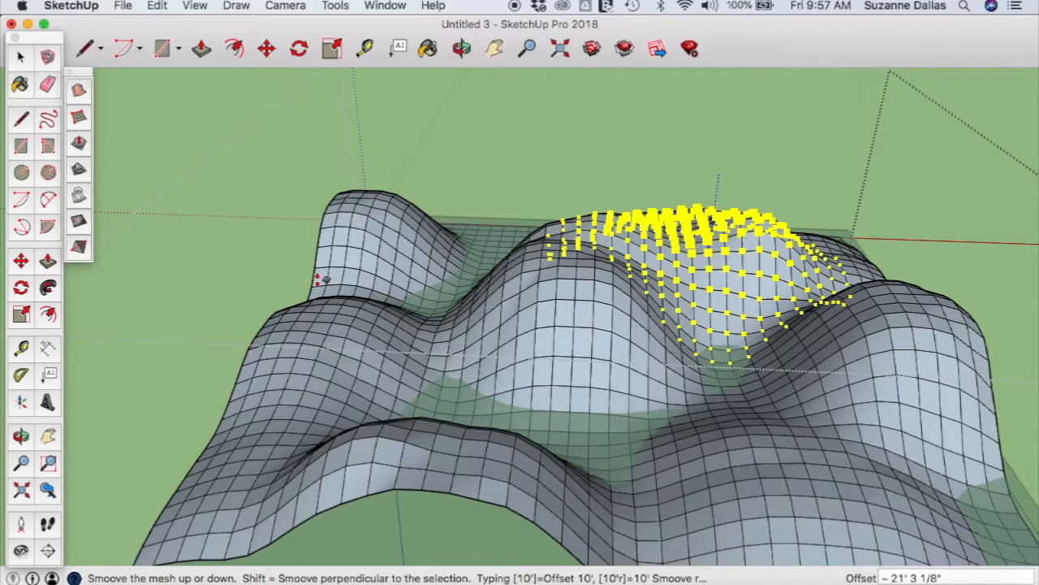
click(236, 271)
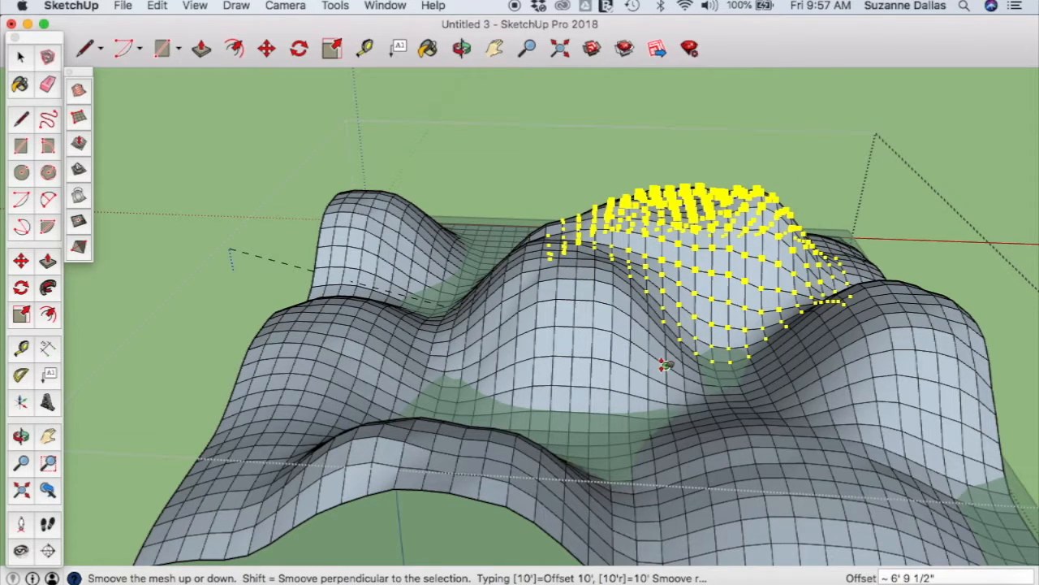
click(666, 366)
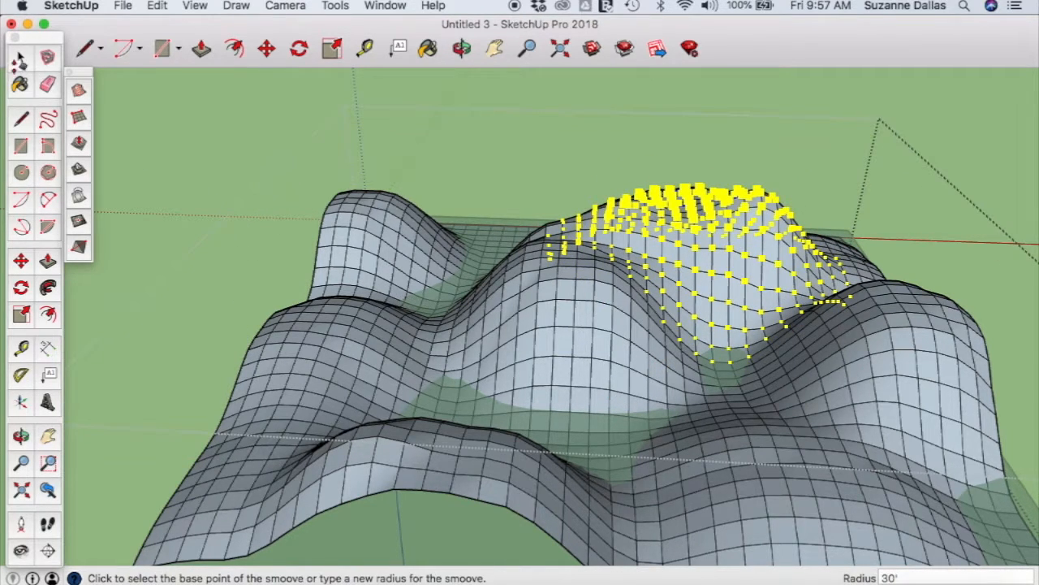
Select a few grid edges in the dip between the back-left and central hills and smoove them upward with a 30' radius.
click(15, 64)
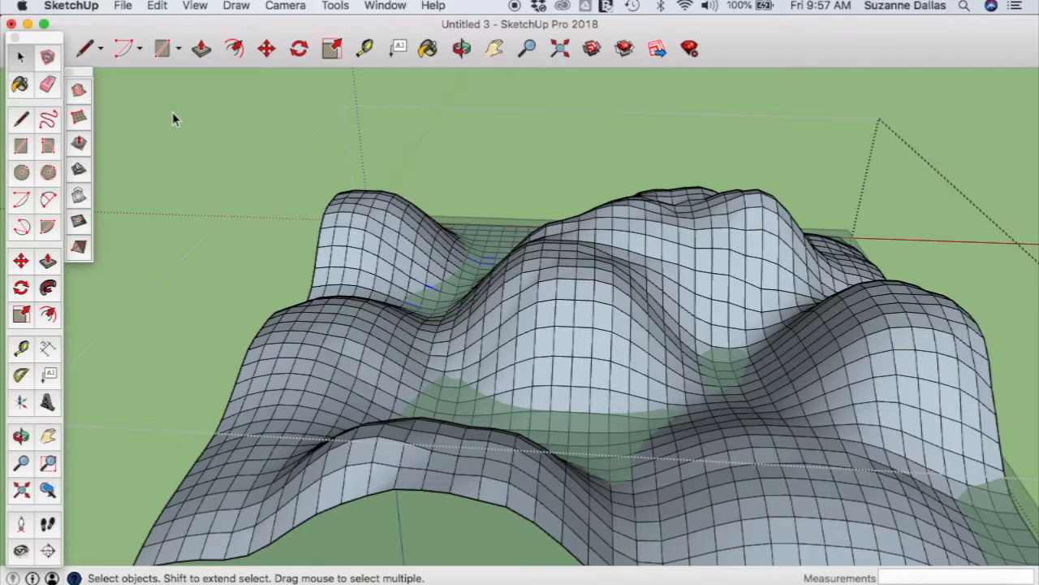
click(80, 119)
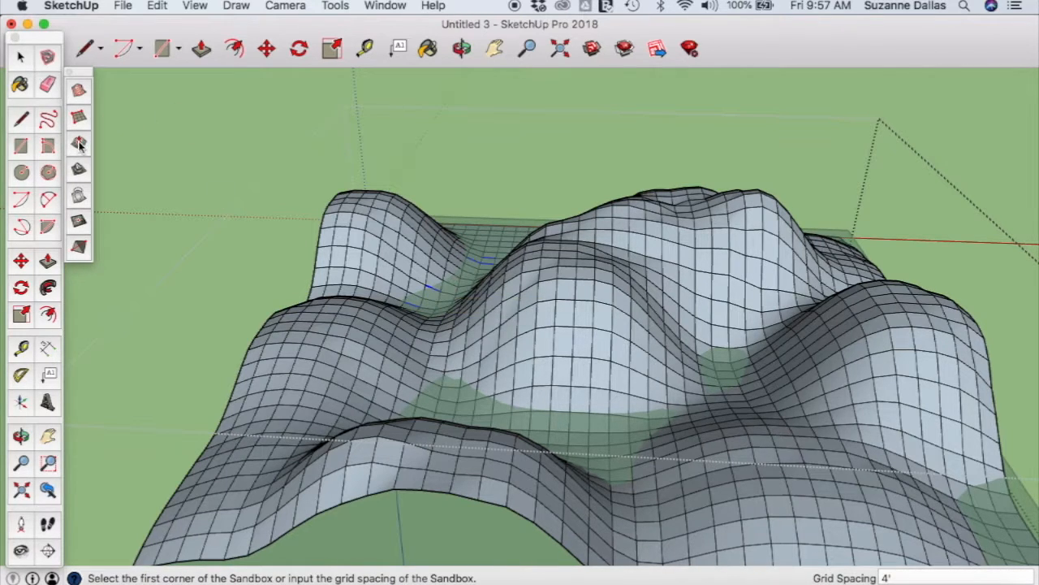
click(458, 257)
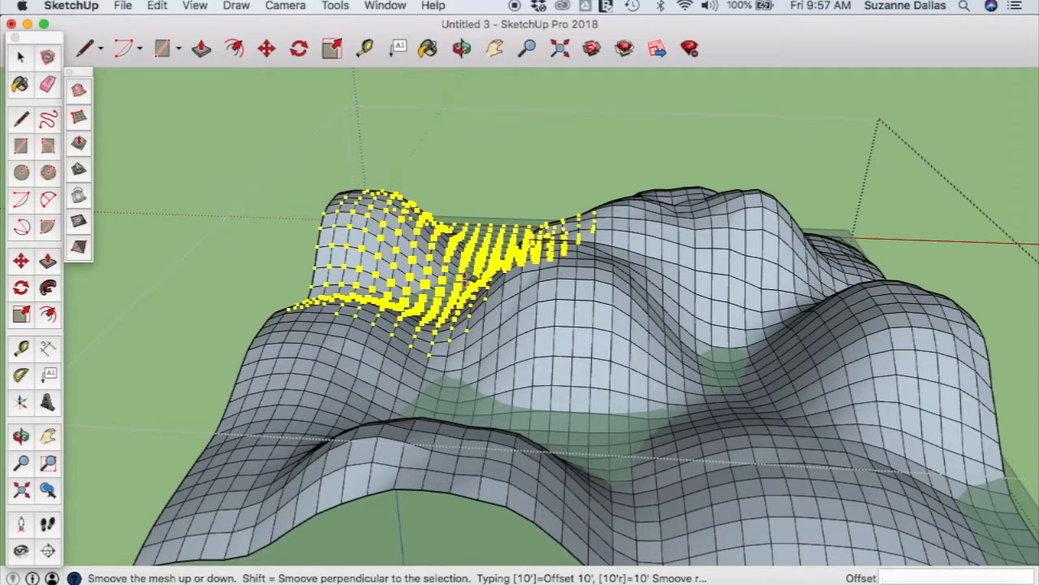
click(463, 237)
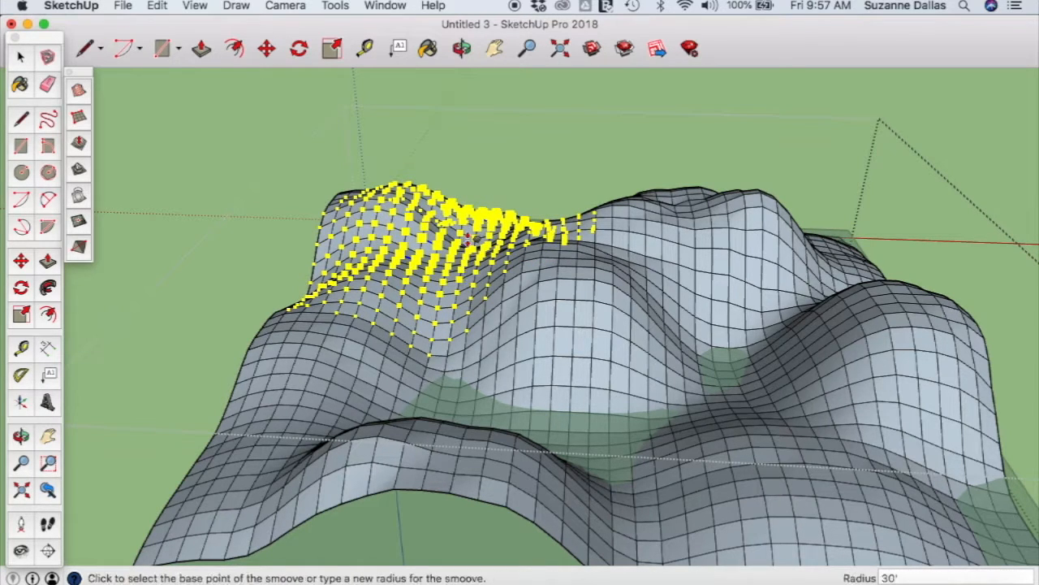
Soften and smooth the entire terrain mesh with a 67-degree angle between normals, keeping Smooth Normals and Soften coplanar enabled.
click(22, 59)
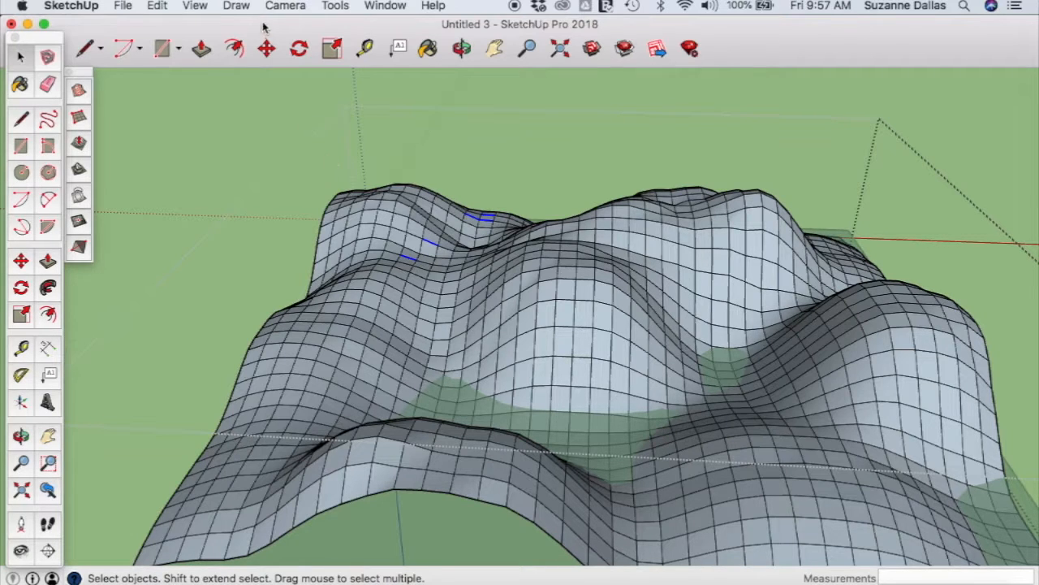
triple_click(473, 308)
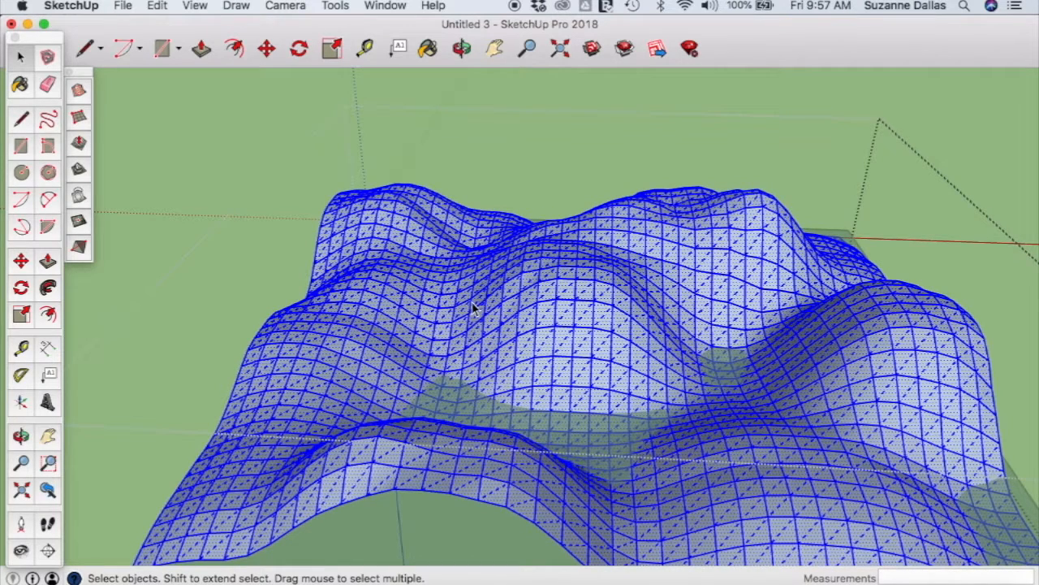
right_click(474, 306)
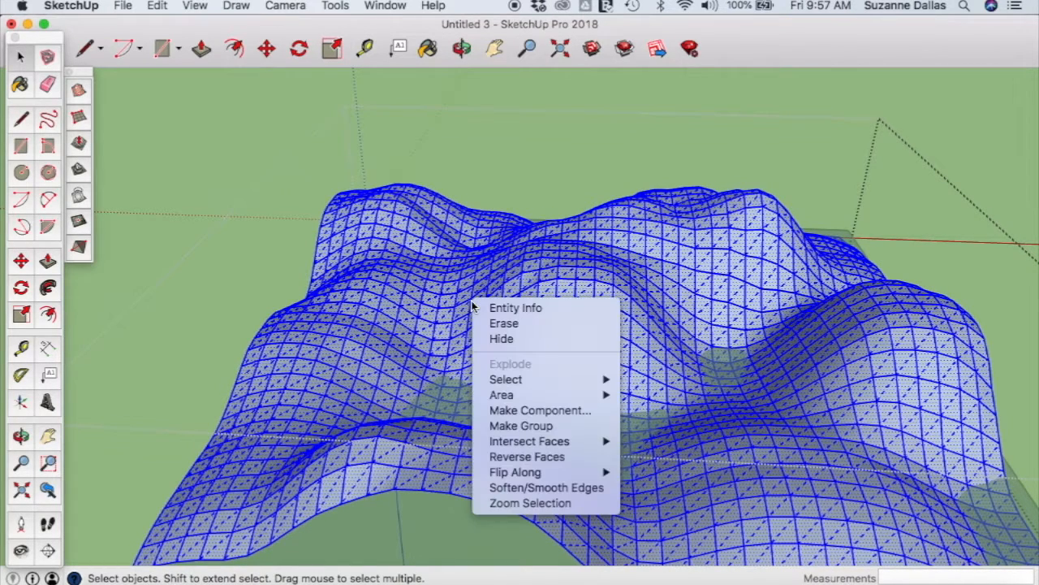
click(548, 488)
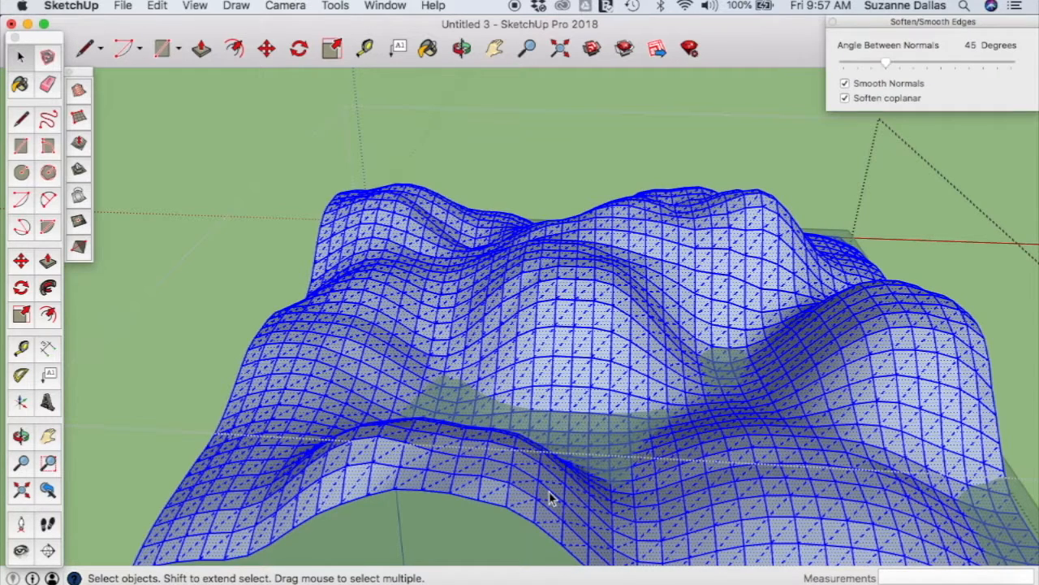
click(845, 99)
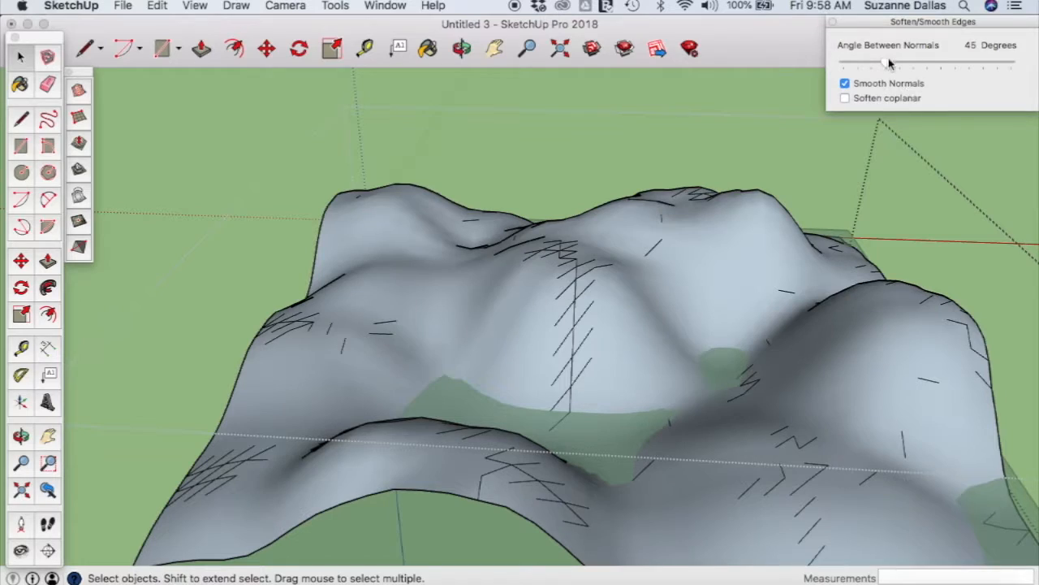
mouse_move(886, 67)
mouse_down()
mouse_move(838, 62)
mouse_move(1026, 66)
mouse_move(867, 65)
mouse_up()
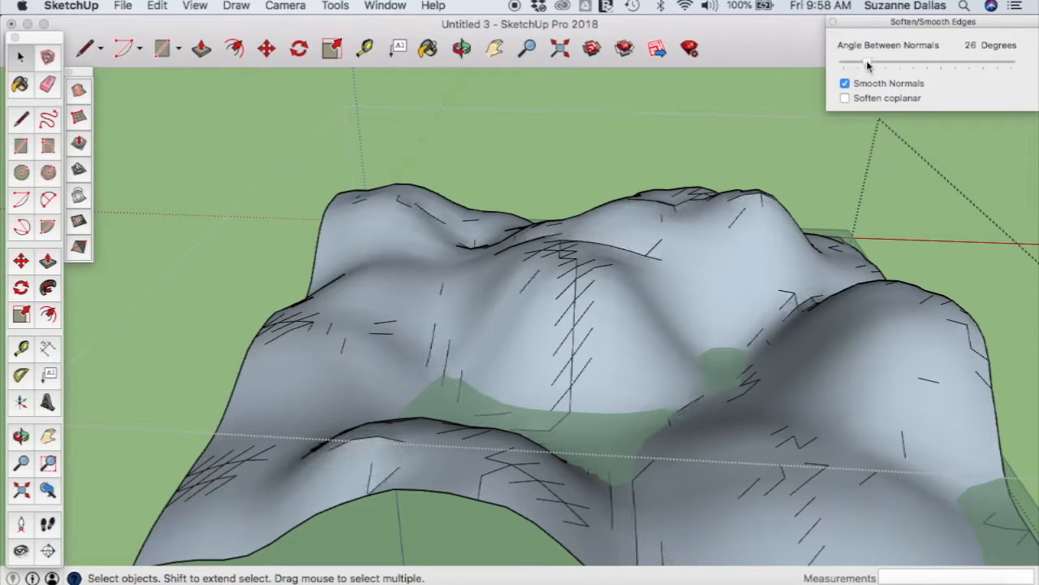
click(844, 99)
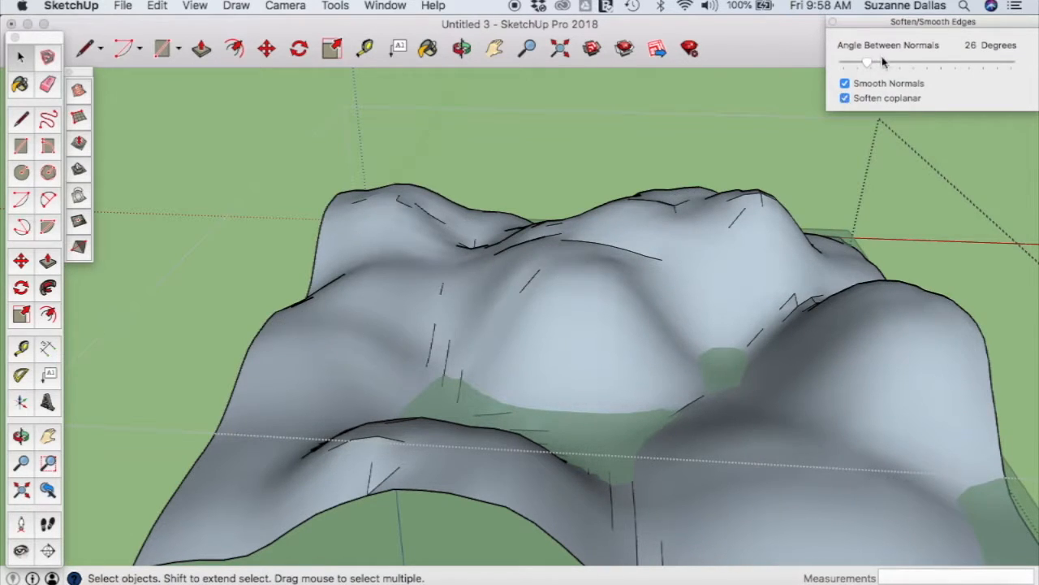
drag(869, 65, 907, 65)
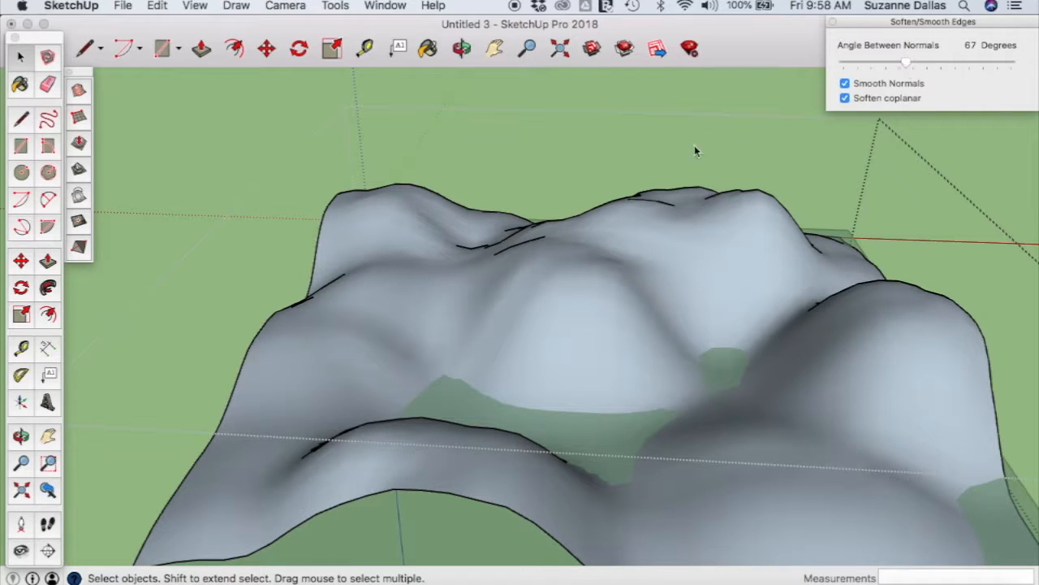
click(468, 48)
drag(763, 170, 805, 220)
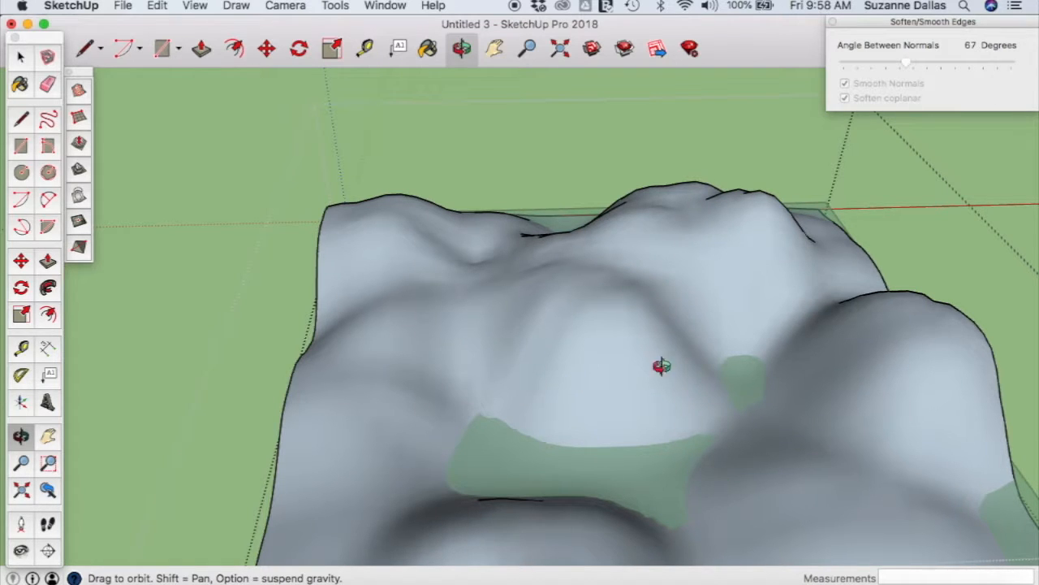
drag(645, 338, 682, 340)
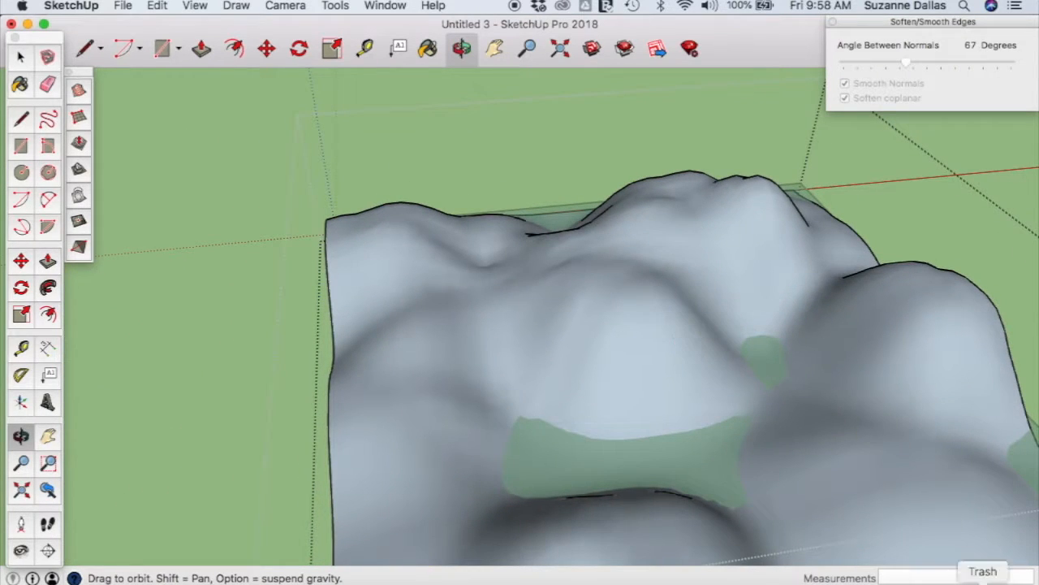
click(983, 583)
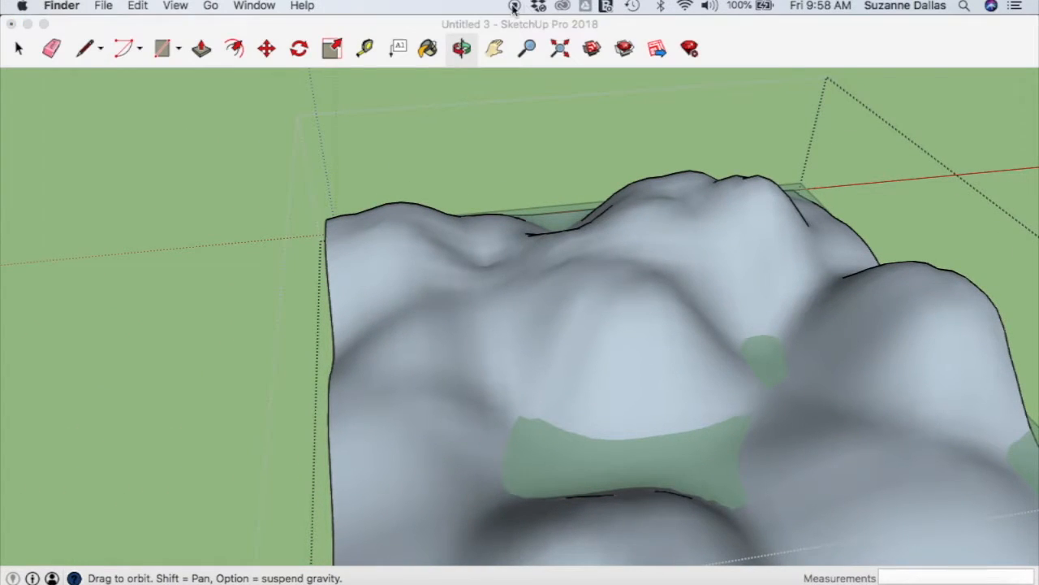